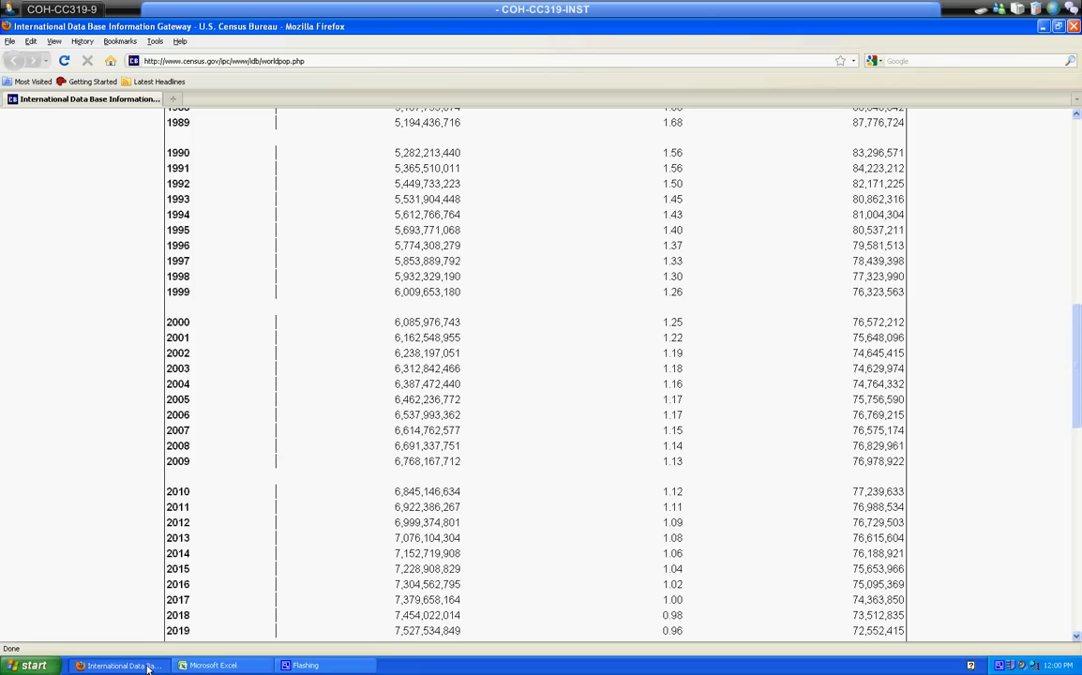
Switch to Microsoft Excel and enter the heading Year in A1, with 2000 in A2 and 2001 in A3
left_click(202, 666)
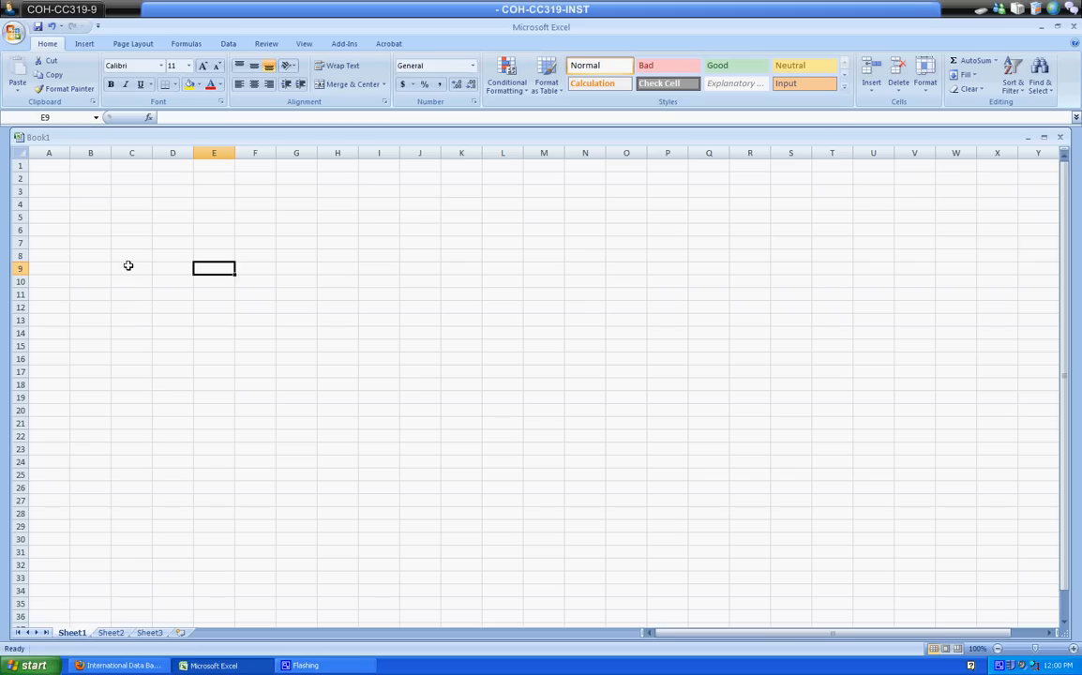
left_click(52, 167)
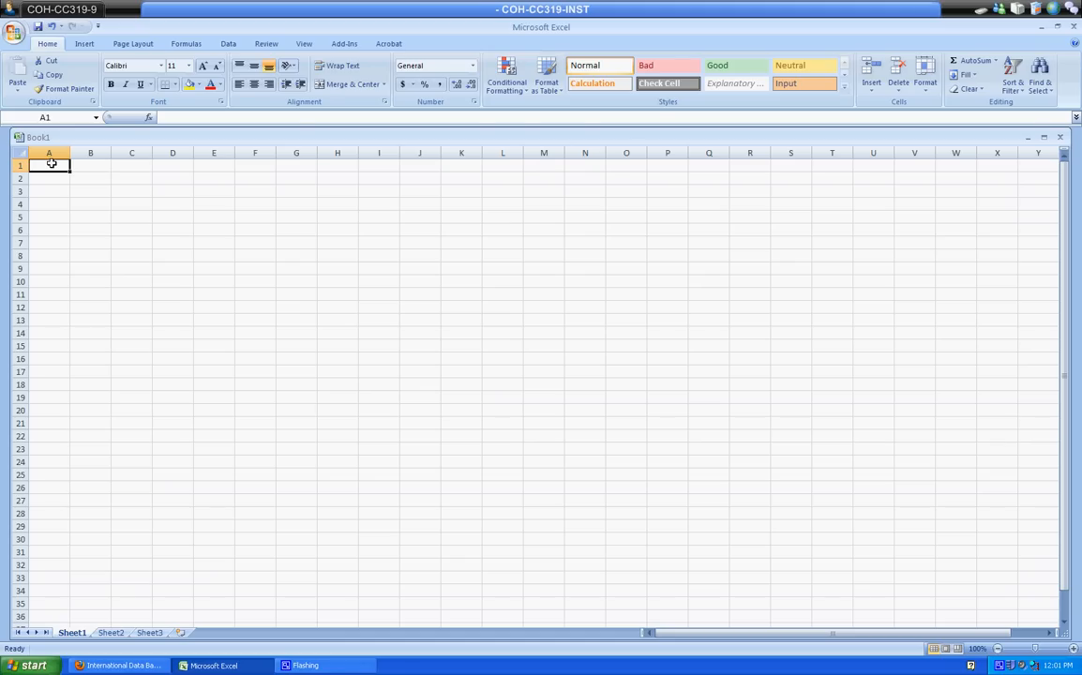
type("Year")
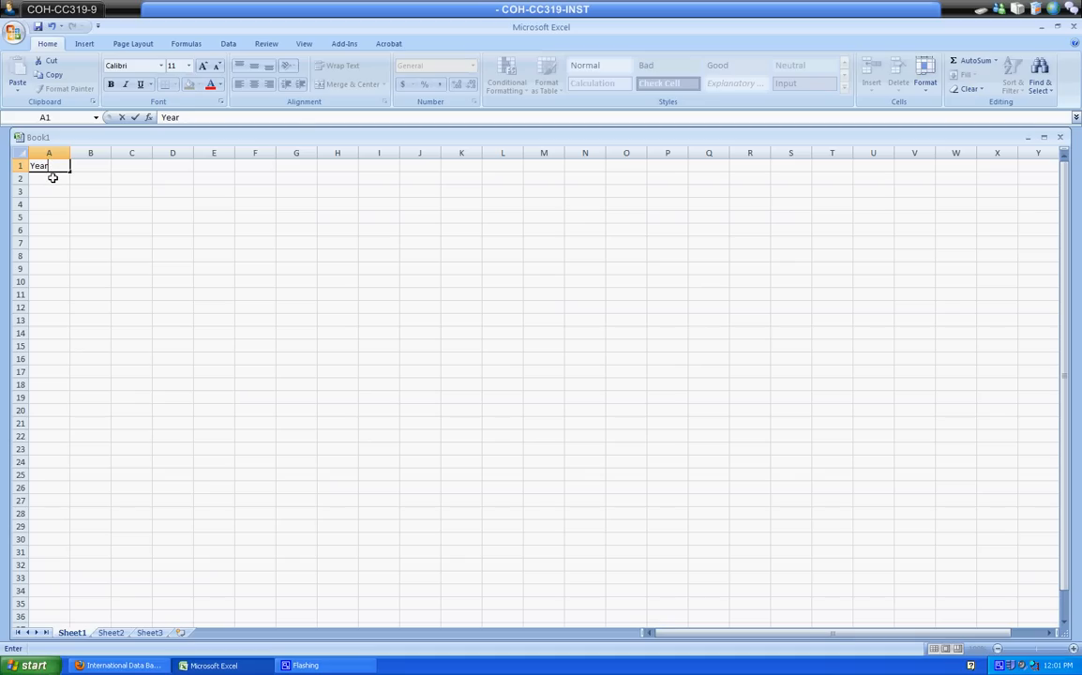
left_click(53, 177)
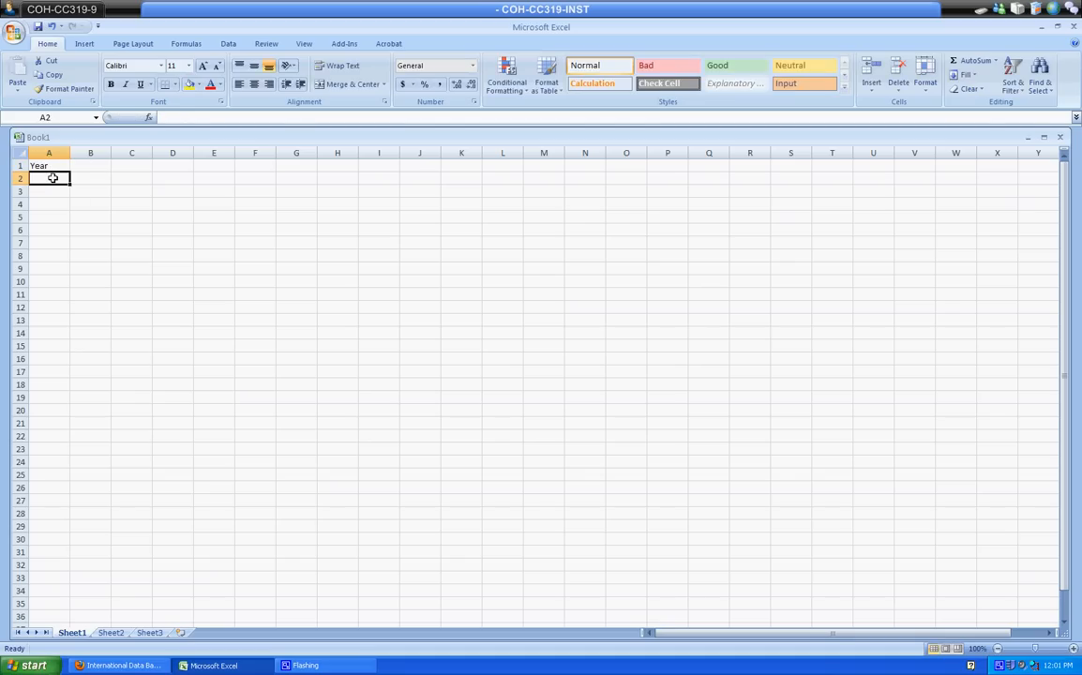
type("2000")
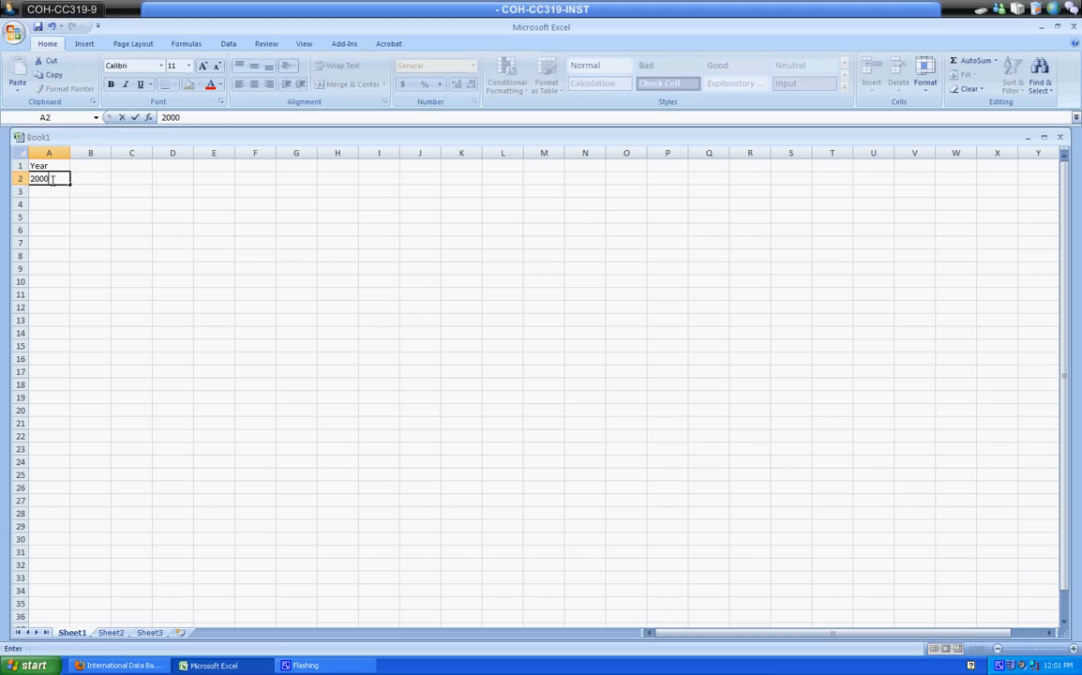
left_click(53, 191)
type("2001")
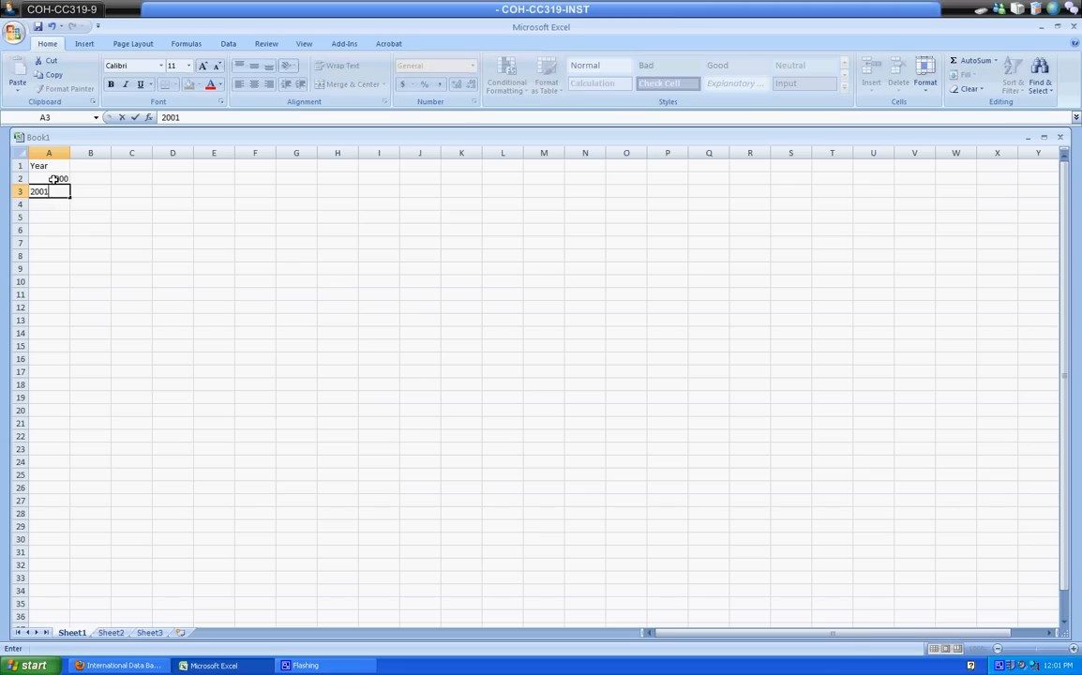
Extend the year series from A2:A3 down to 2010 in cell A12
left_click(53, 179)
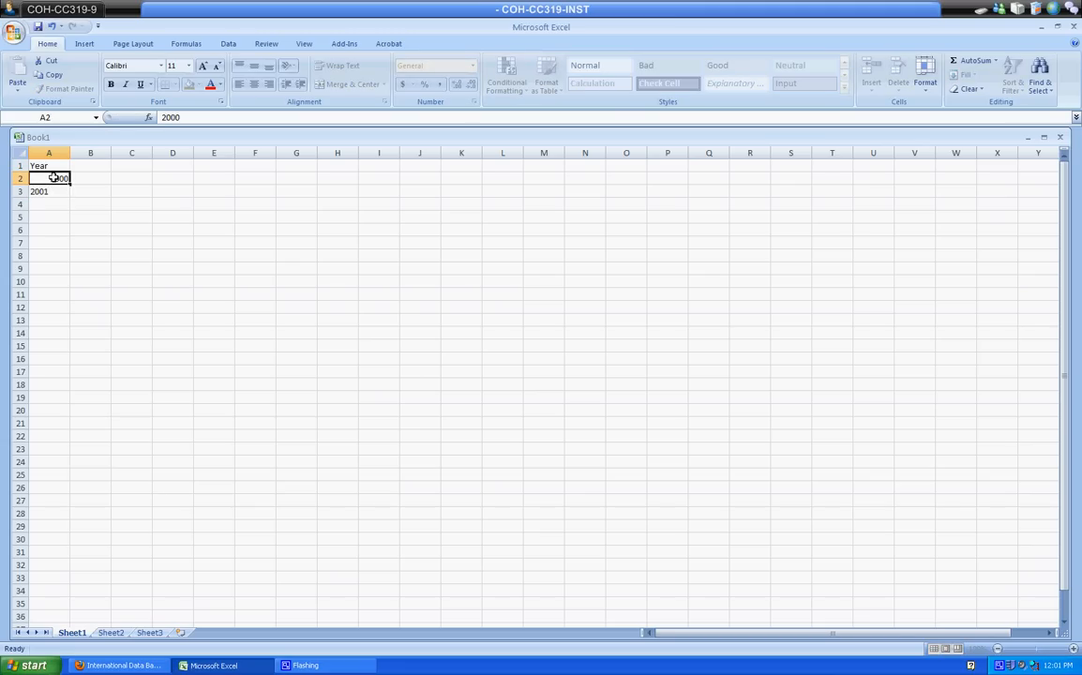
left_click_drag(54, 183, 54, 190)
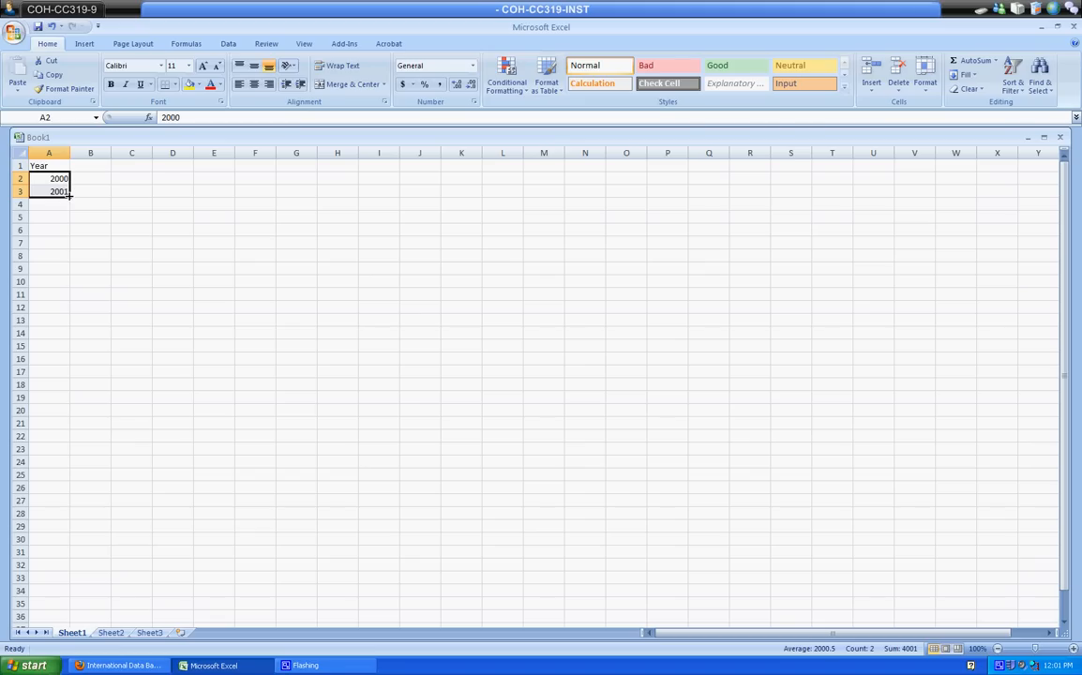
key("ctrl")
left_click_drag(69, 195, 63, 307)
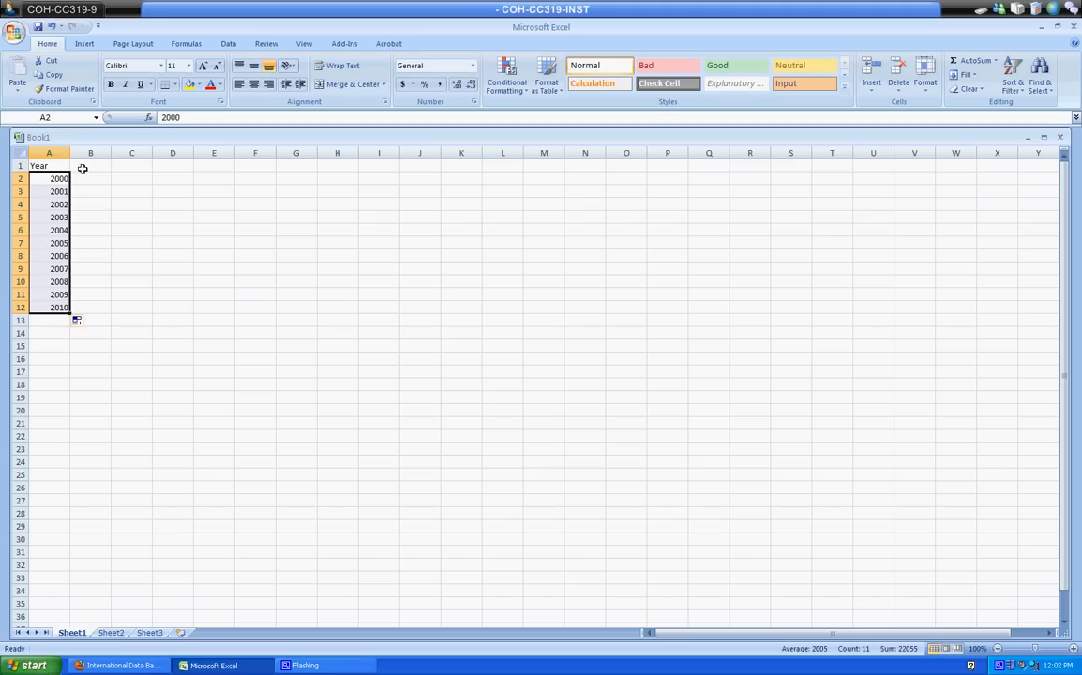
Enter the heading "Population (in Billions)" in cell B1
left_click(83, 165)
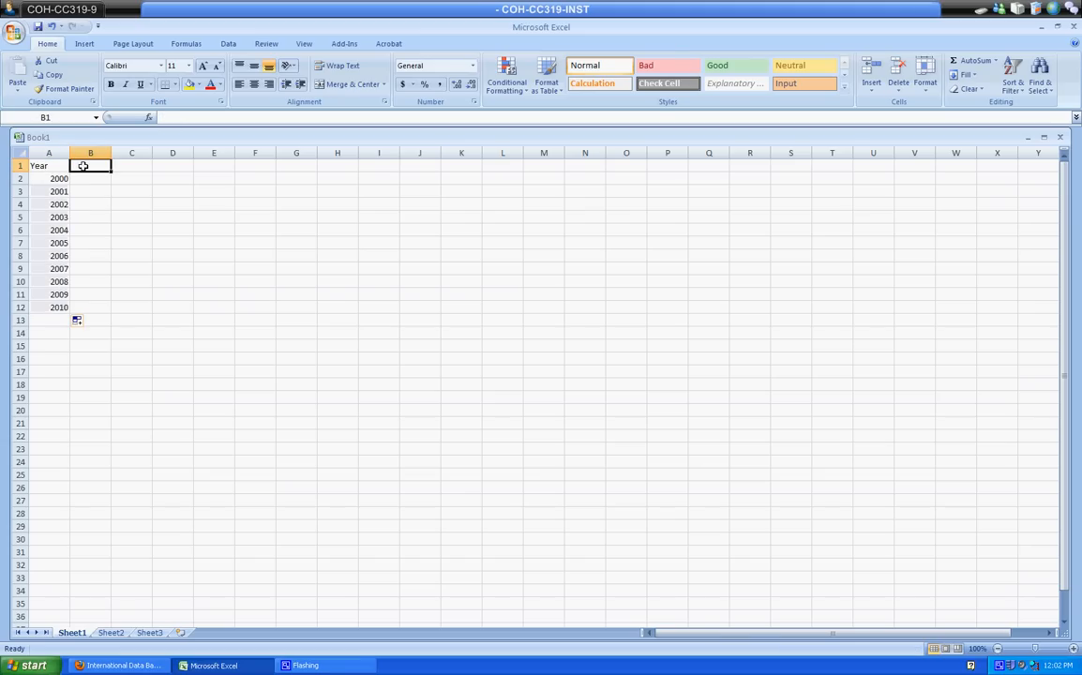
type("Po")
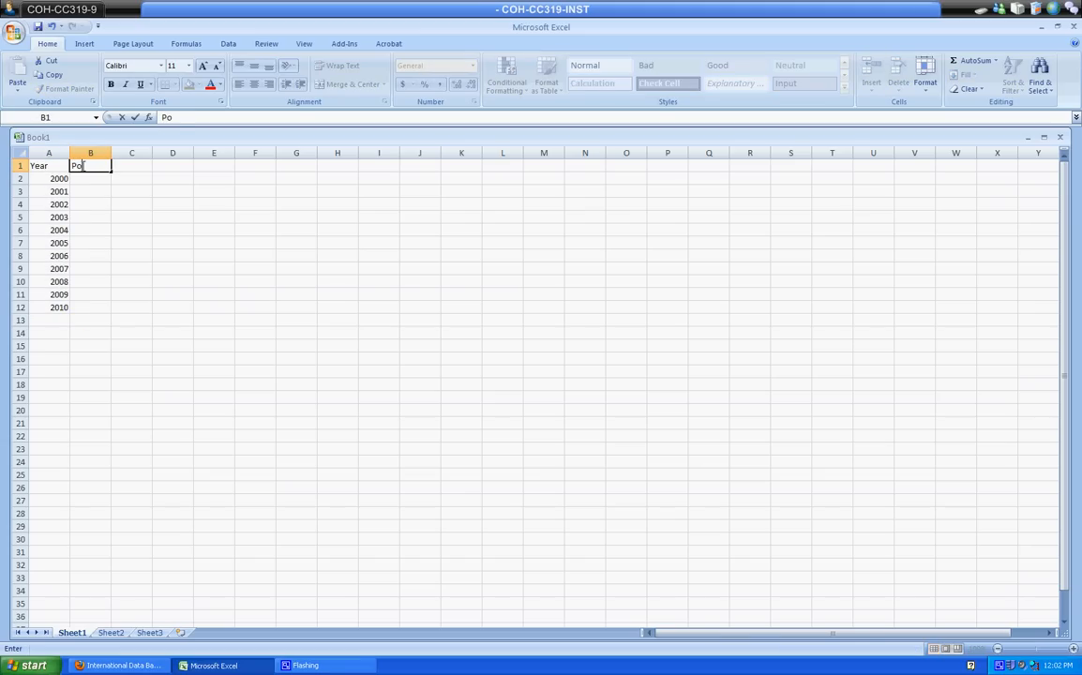
type("pulation (in Billions")
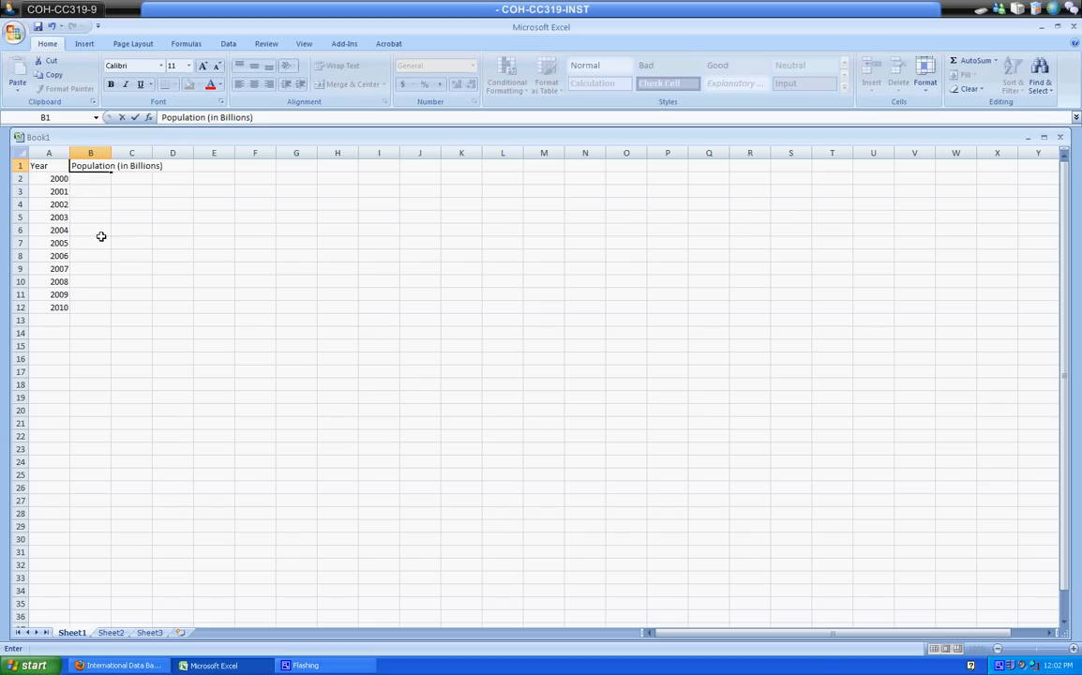
Look up the world population for 2000 on the Census page in Firefox and enter 6.09 in Excel cell B2
left_click(125, 671)
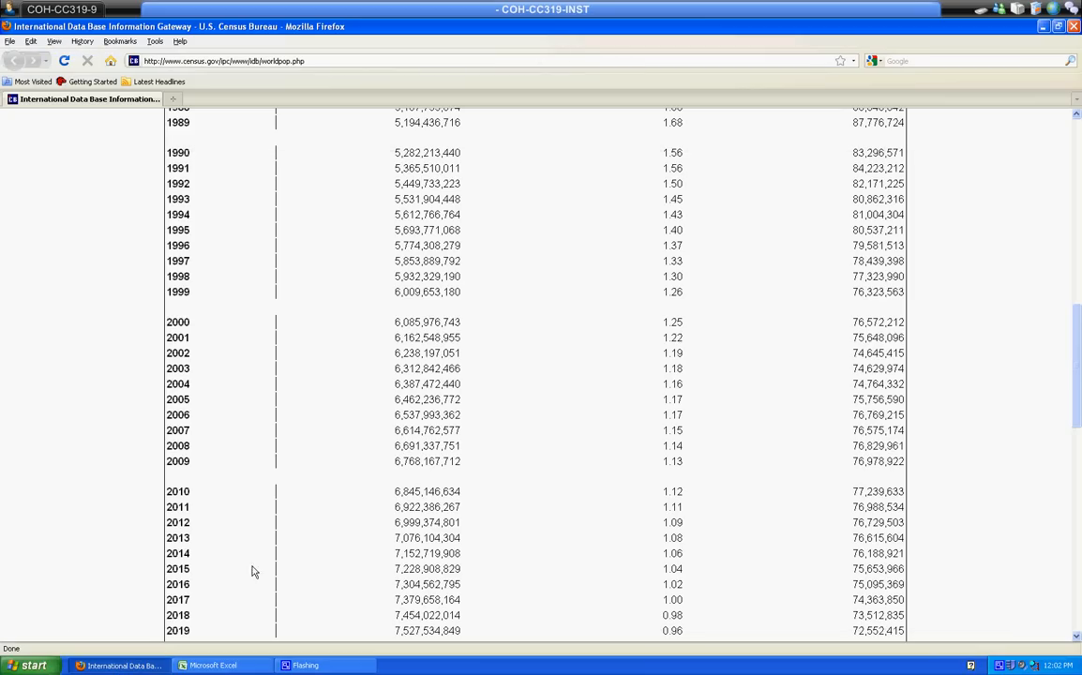
left_click(410, 320)
left_click(230, 666)
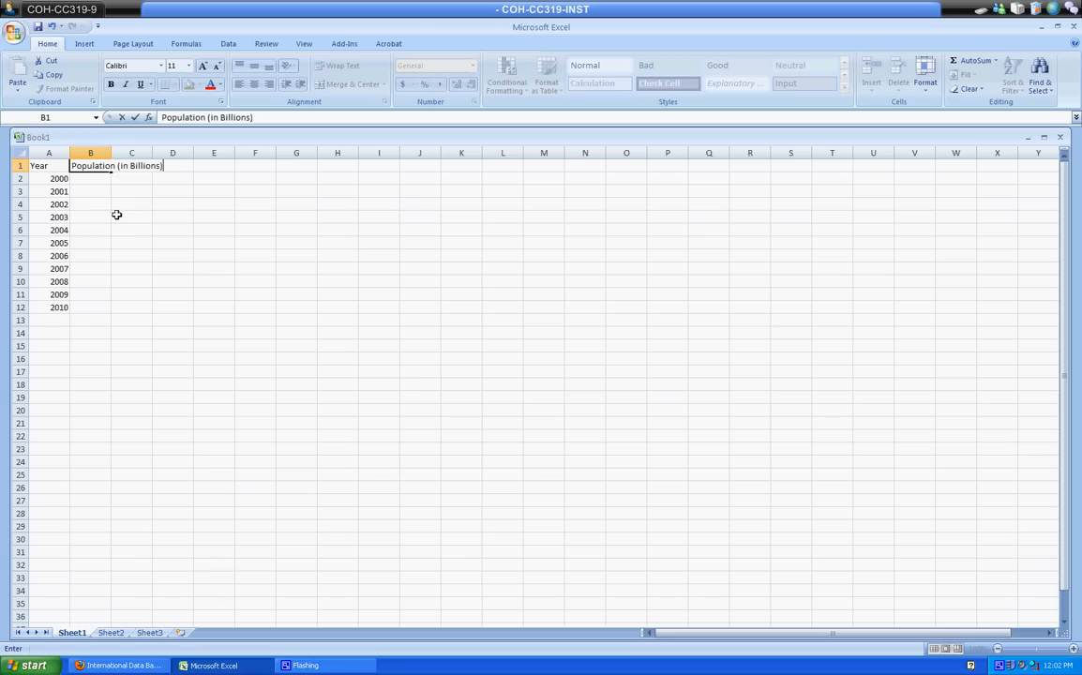
left_click(94, 182)
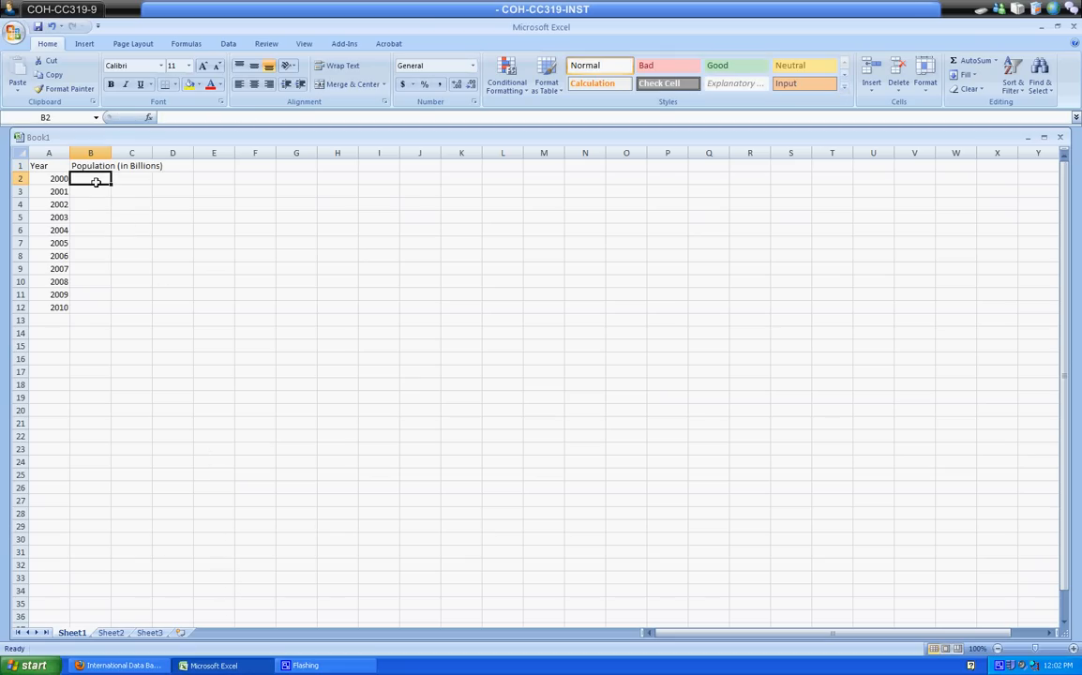
type("6.")
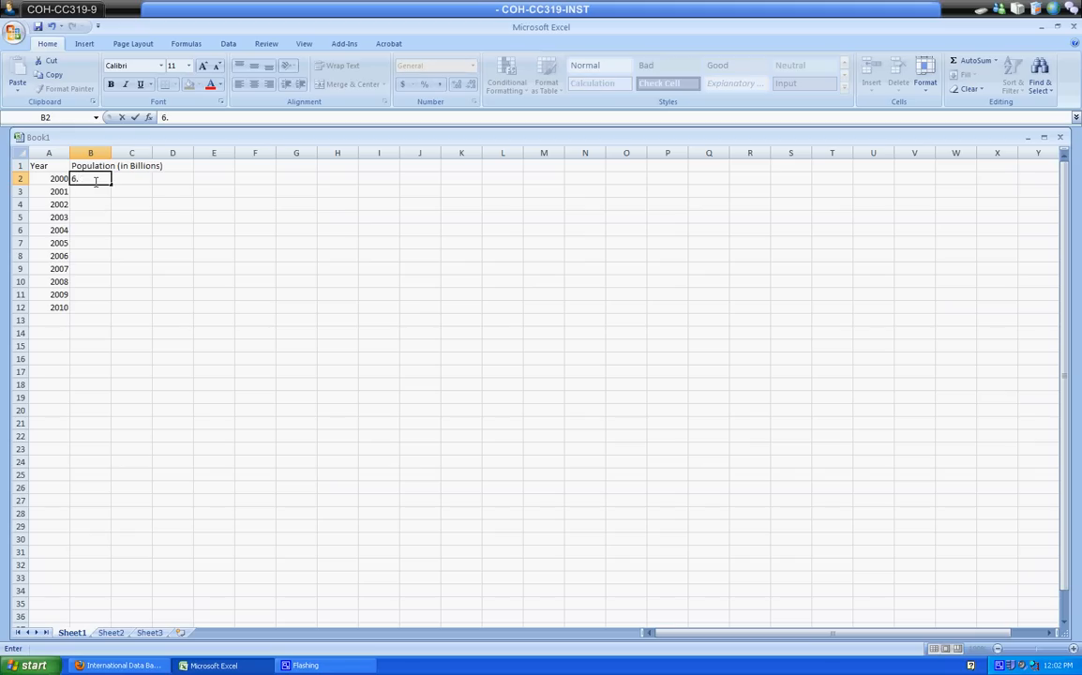
type("09")
Check the 2001 population on the Census page in Firefox and enter 6.16 in Excel cell B3
left_click(113, 666)
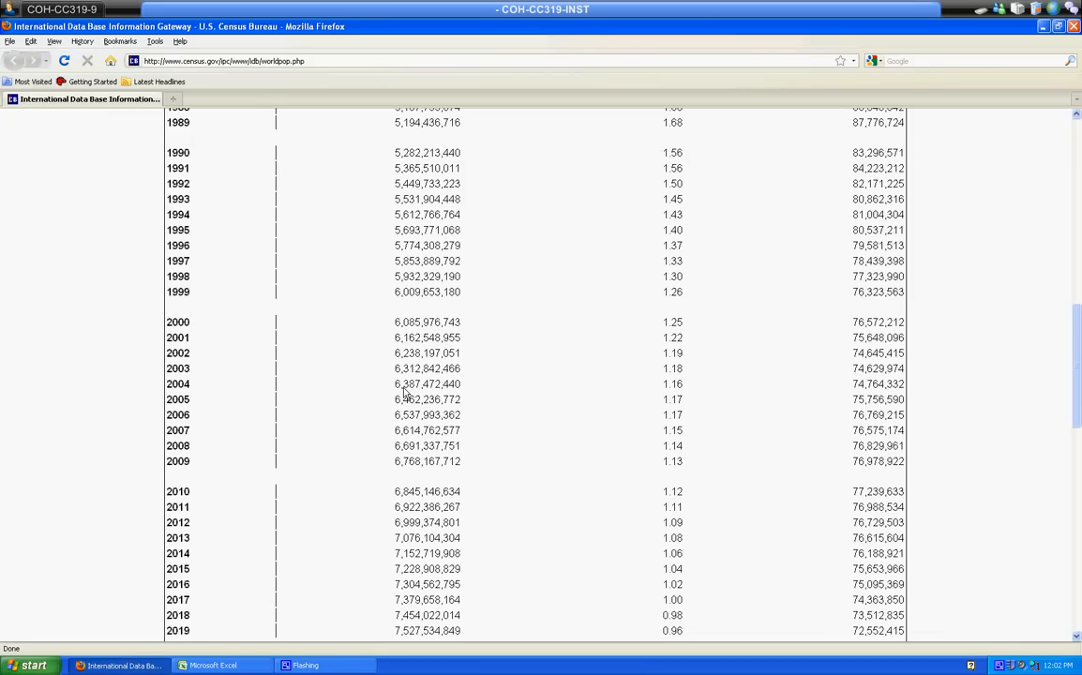
left_click(414, 335)
left_click(214, 666)
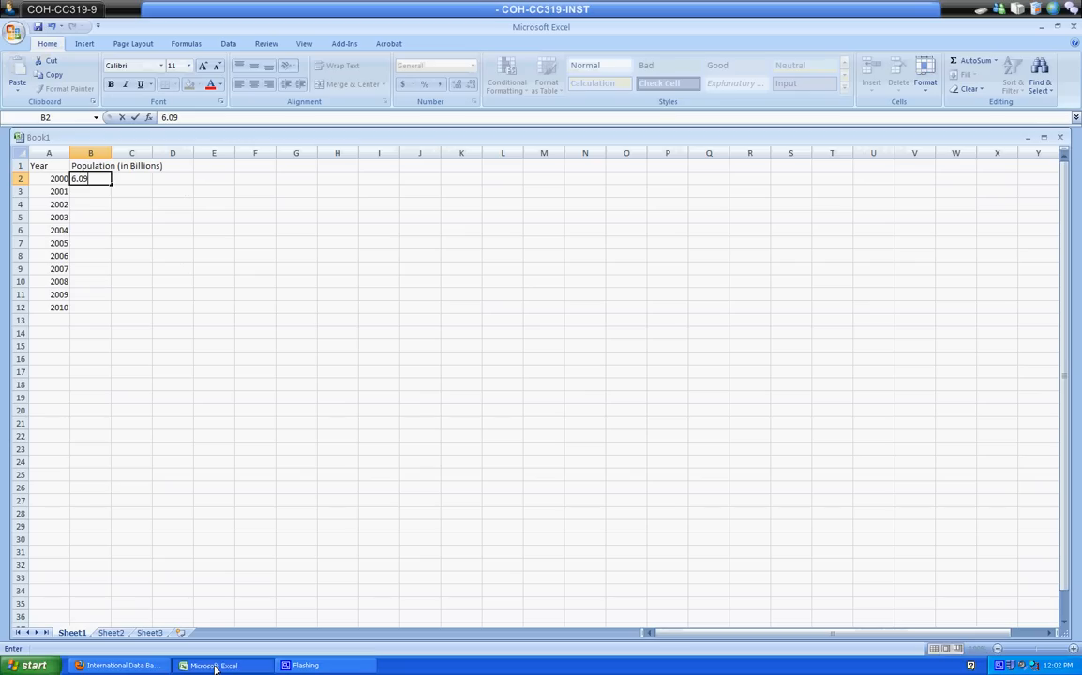
type("6.09")
left_click(89, 193)
type("6.16")
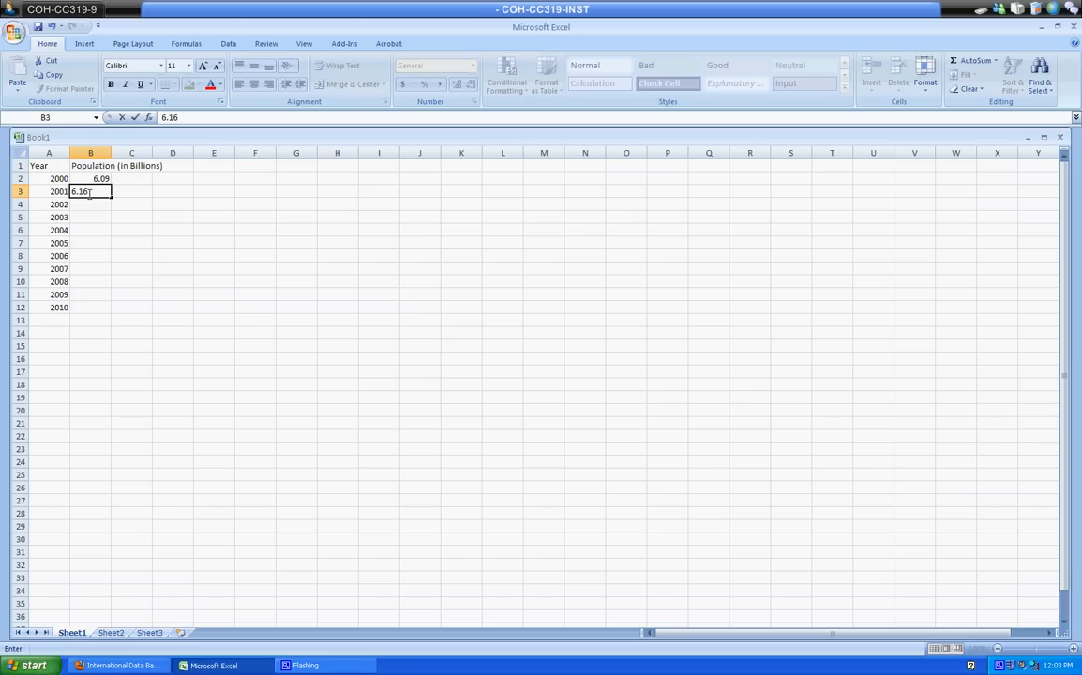
Enter the populations for 2002 to 2005 in B4:B7: 6.24, 6.31, 6.39 and 6.46
left_click(90, 199)
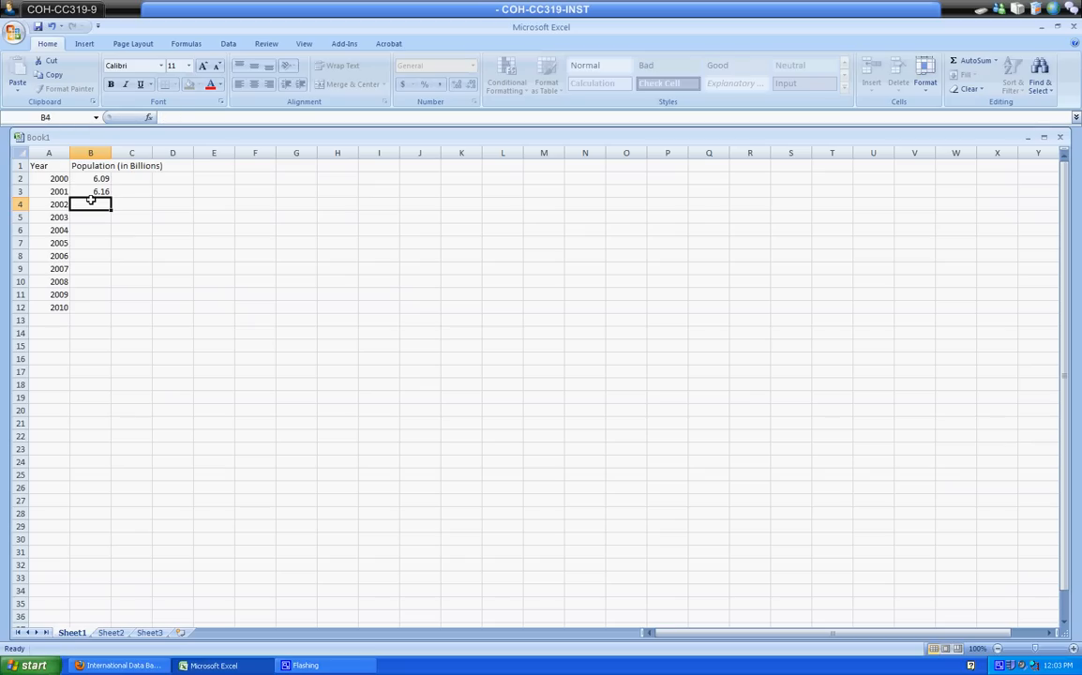
type("6.24")
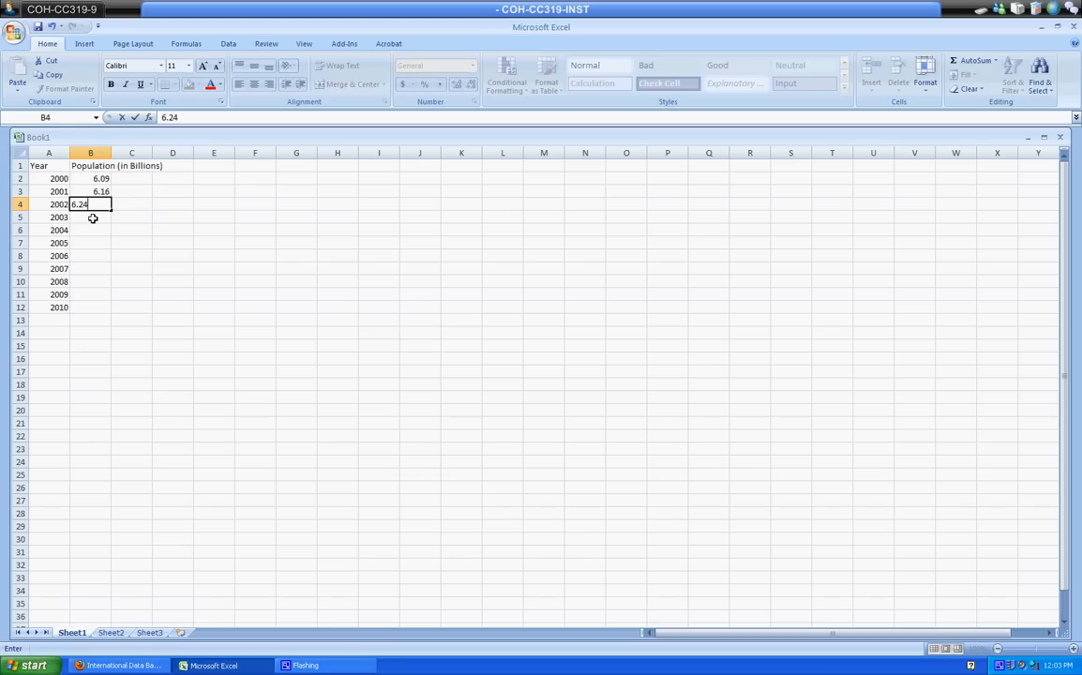
left_click(93, 218)
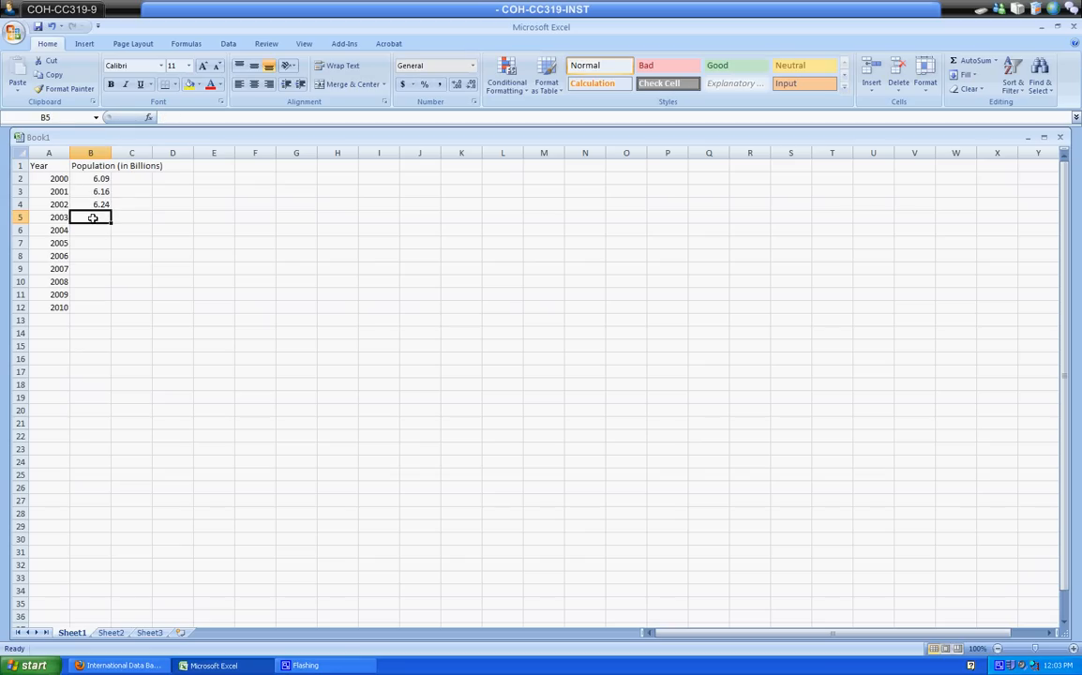
type("6.31")
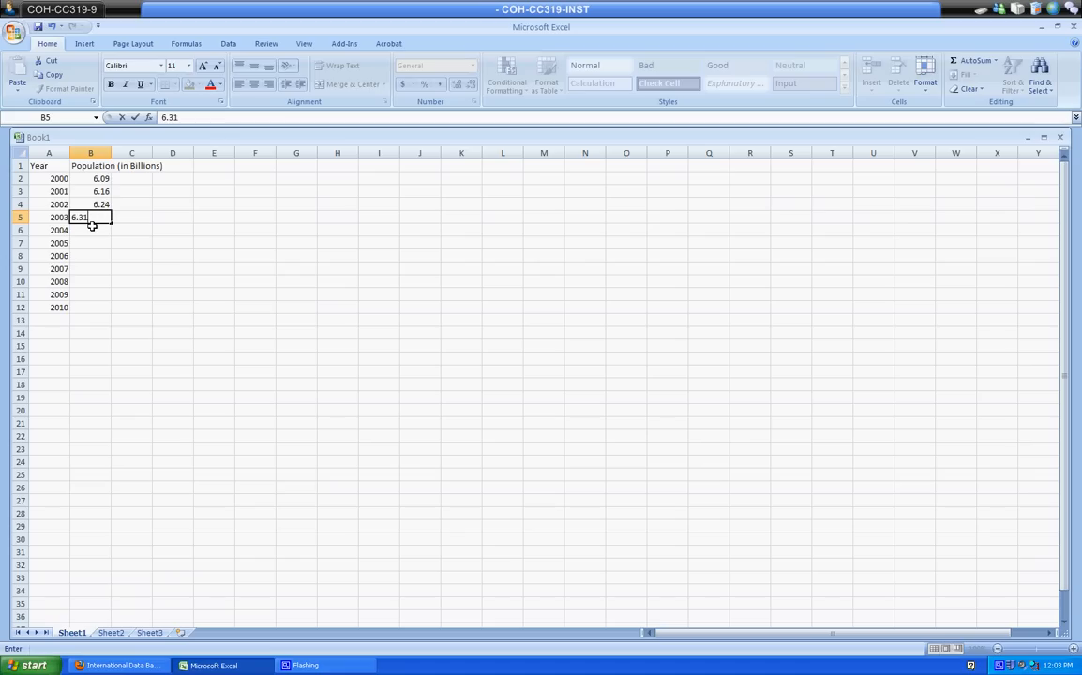
left_click(92, 229)
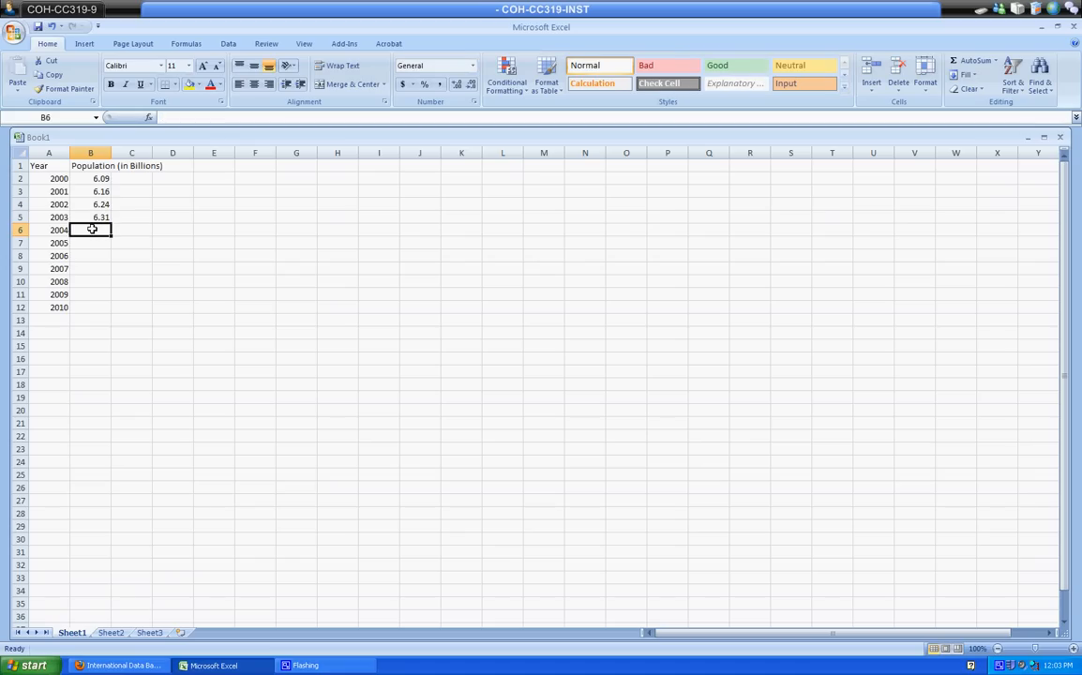
type("6.39")
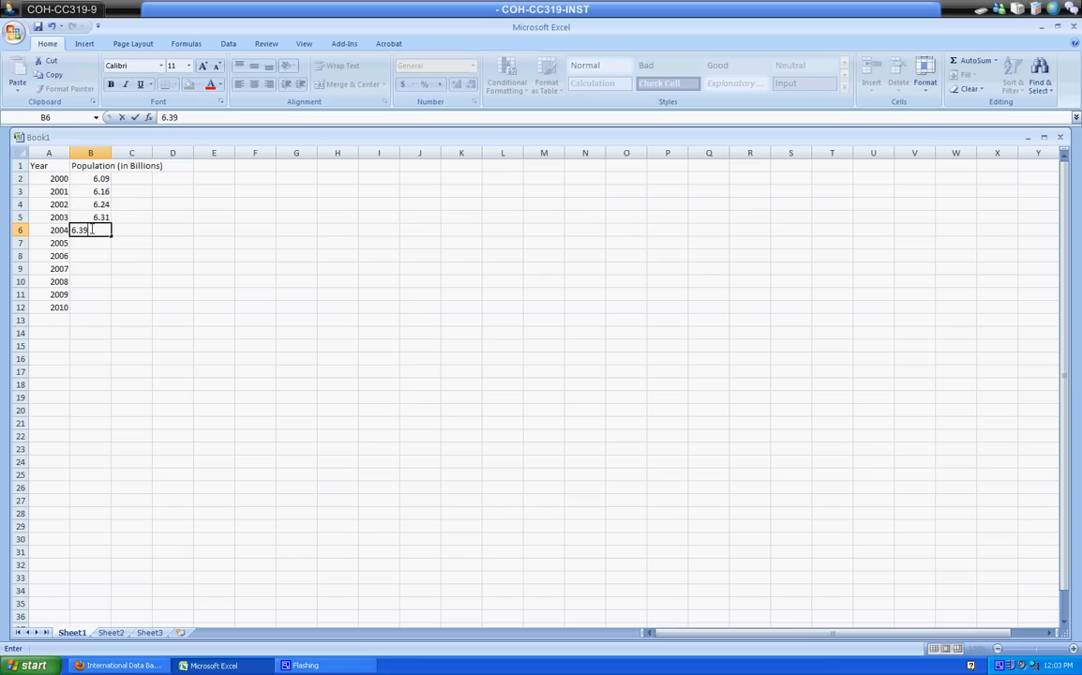
left_click(92, 242)
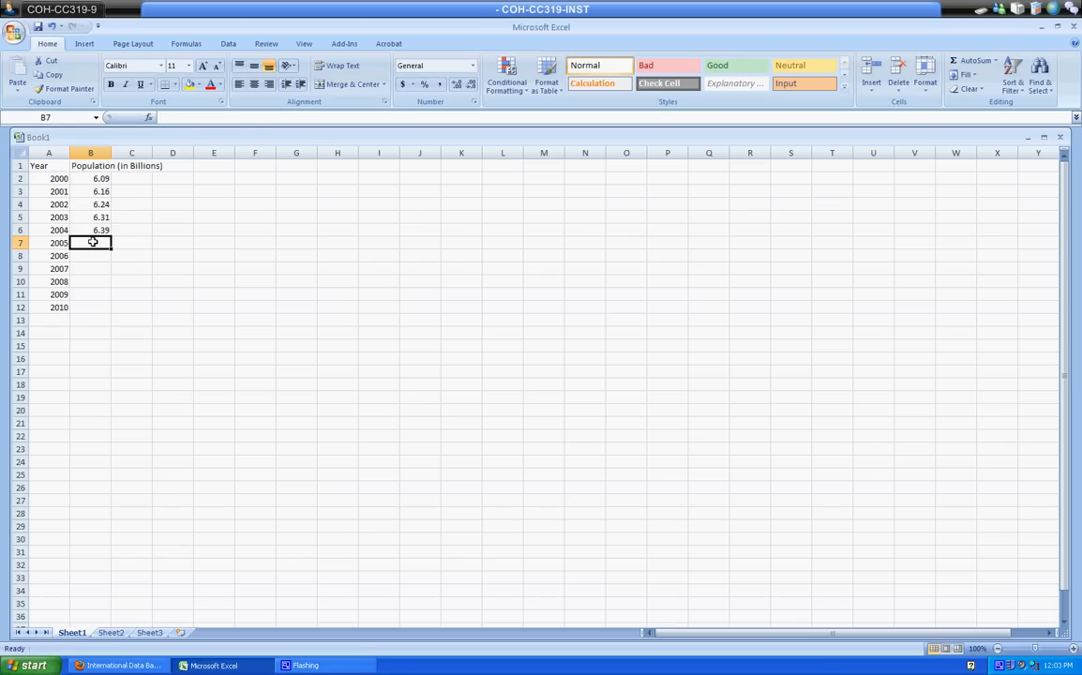
type("6.46")
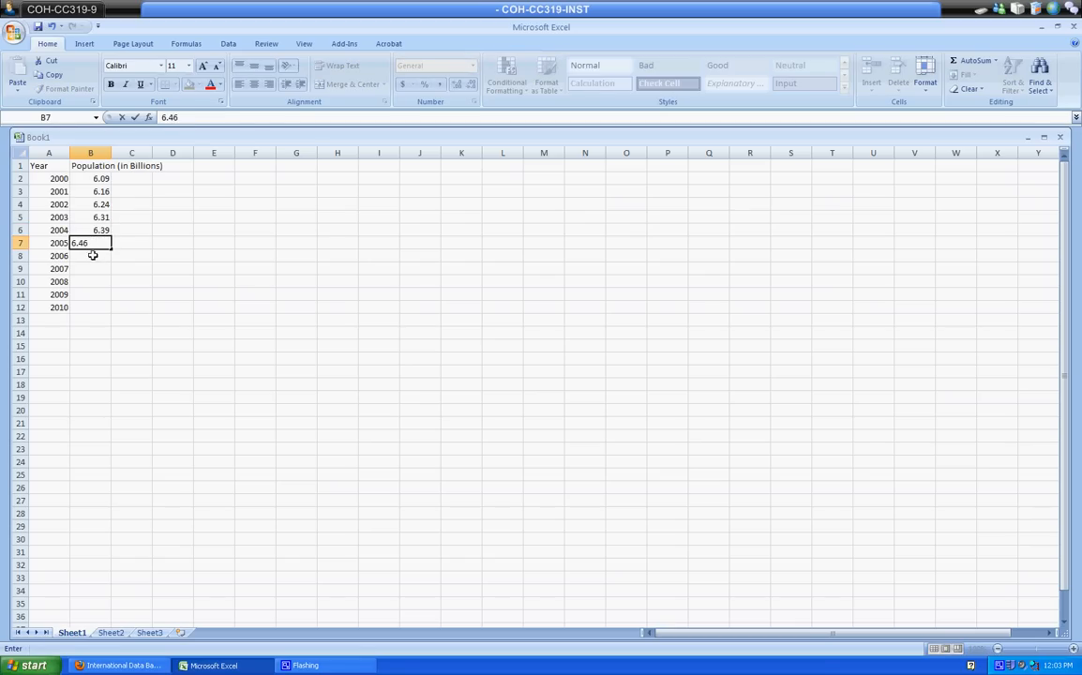
Enter the populations for 2006 to 2010 in B8:B12: 6.54, 6.61, 6.69, 6.77 and 6.85
left_click(92, 255)
type("6.54")
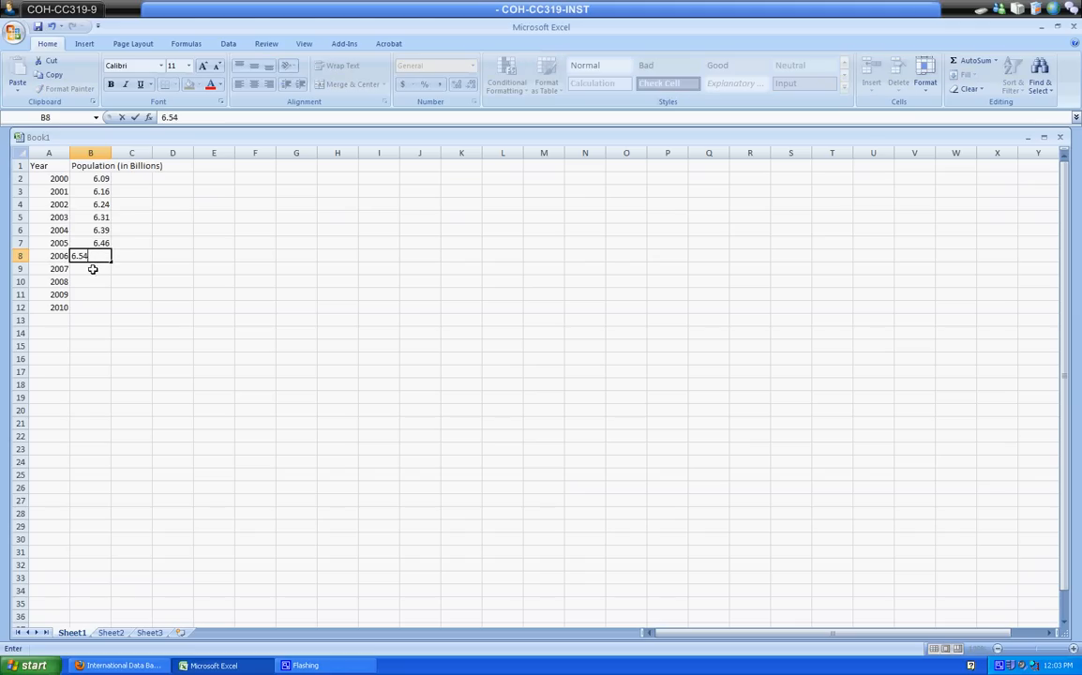
left_click(93, 269)
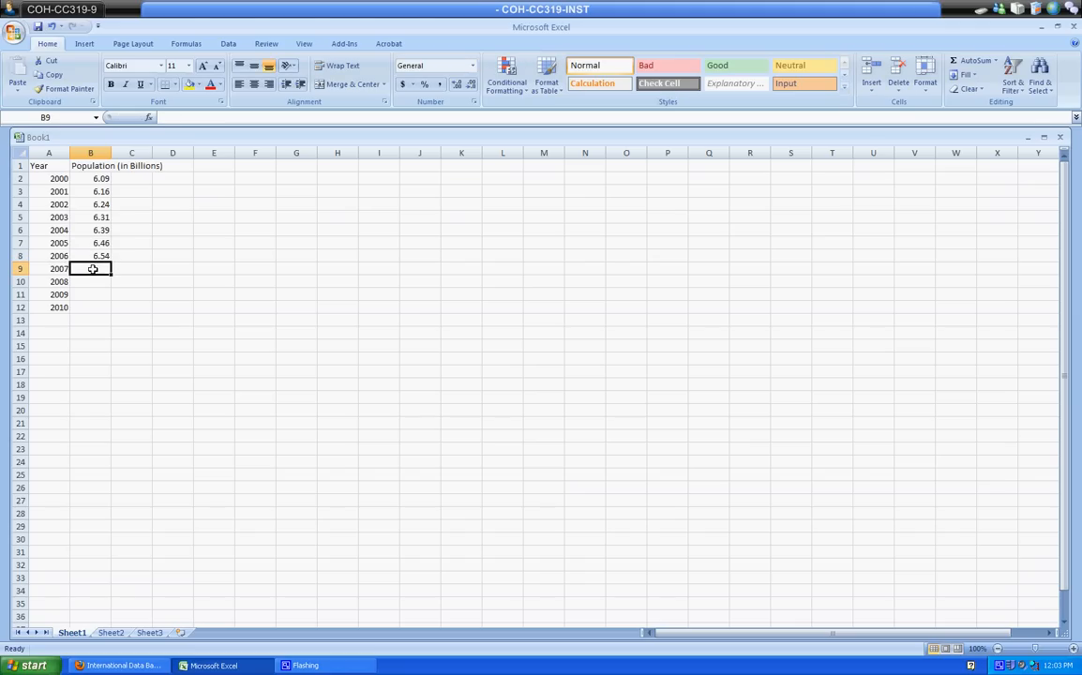
type("6.61")
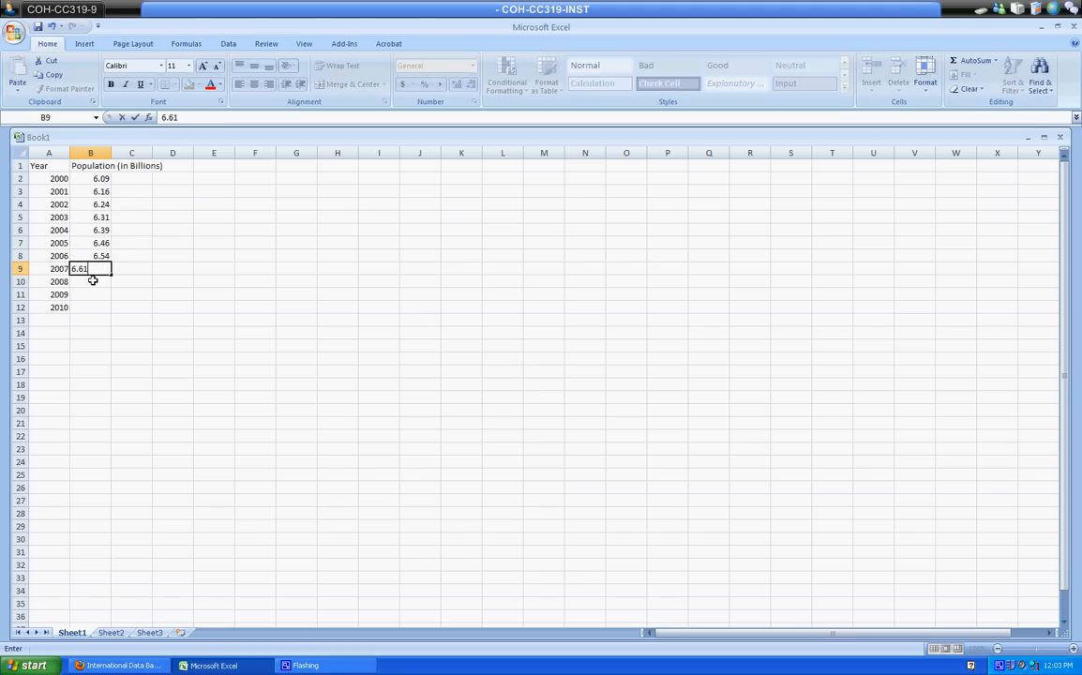
left_click(93, 279)
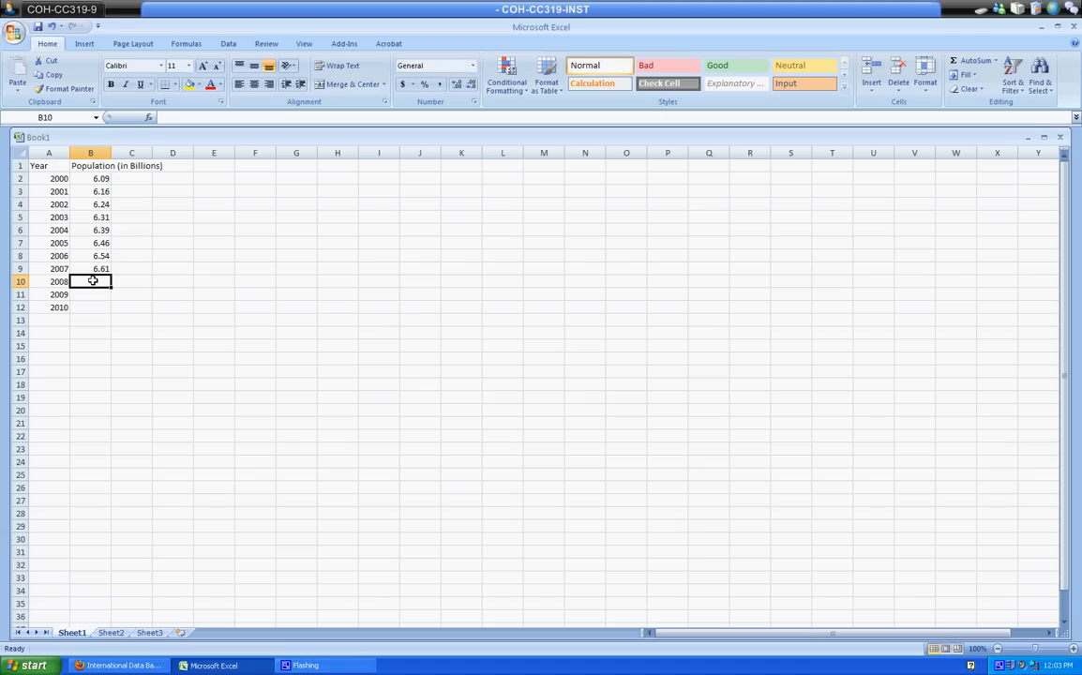
type("6.69")
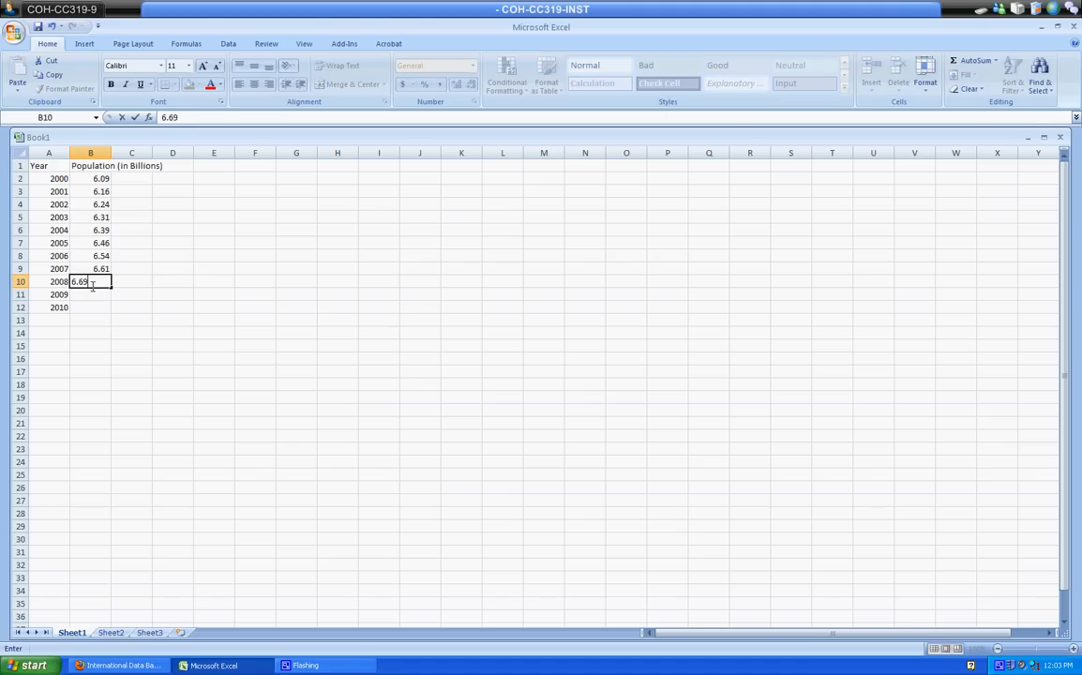
left_click(93, 294)
type("6.77")
left_click(93, 305)
type("6.85")
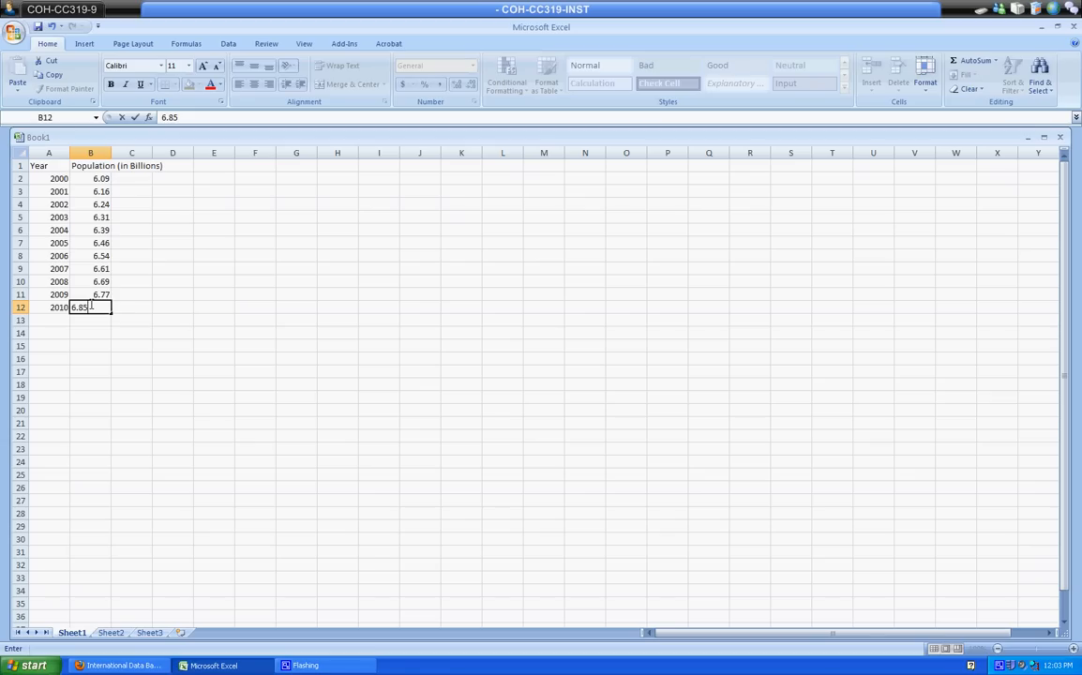
left_click(309, 256)
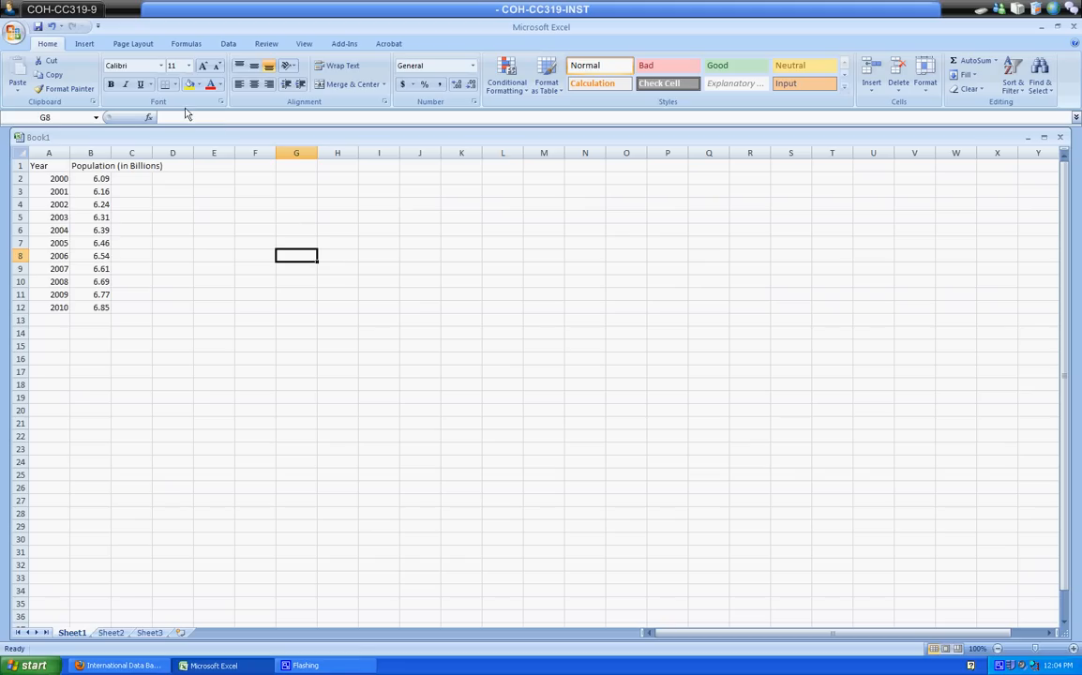
Insert a blank basic 2-D line chart on Sheet1, beside the year and population data
key("ctrl")
left_click(85, 44)
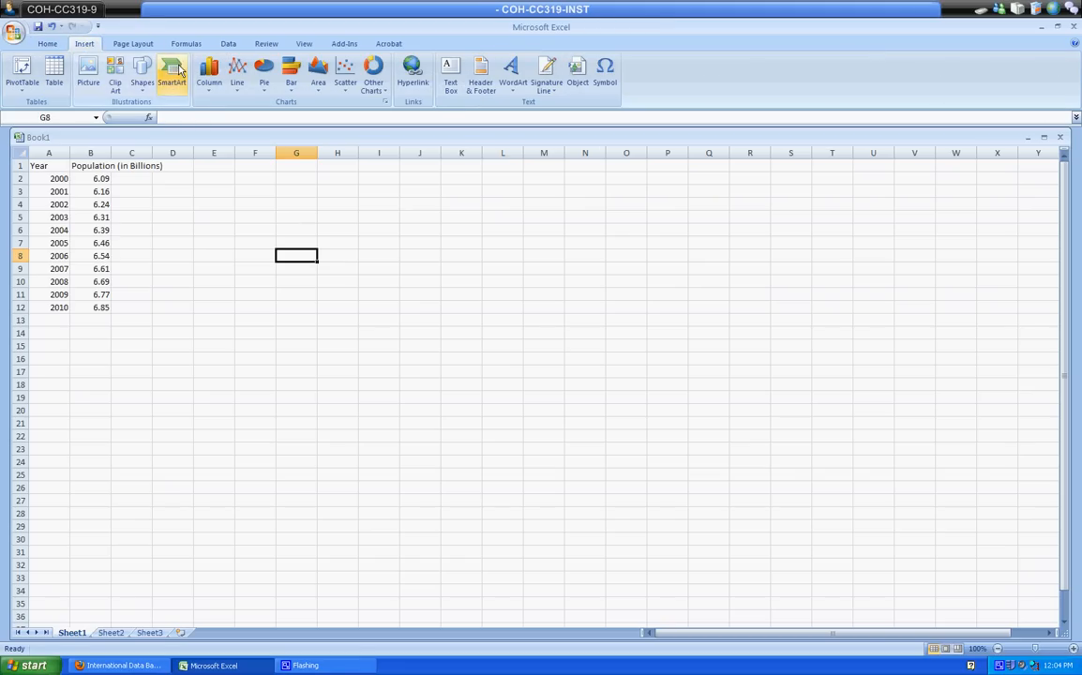
key("ctrl")
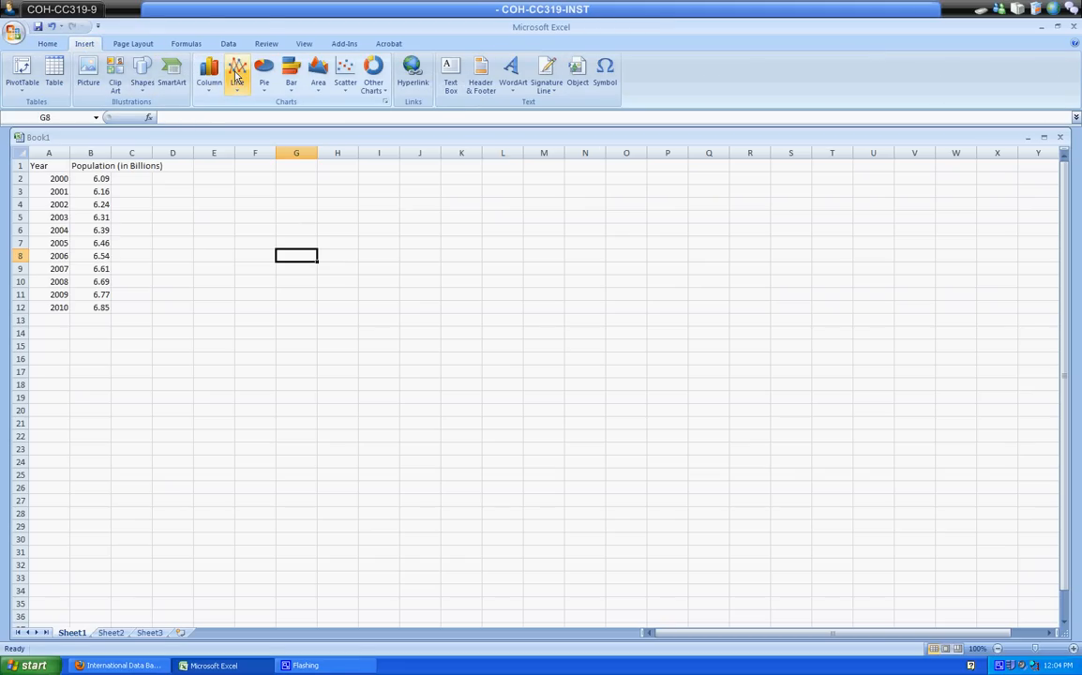
left_click(236, 79)
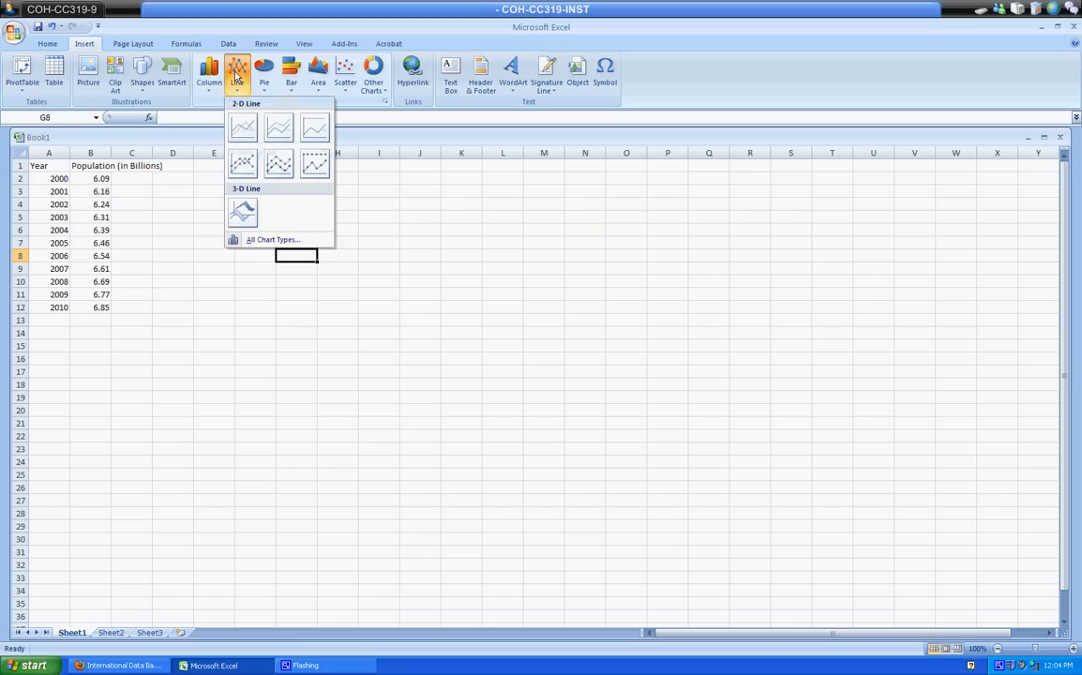
key("ctrl")
left_click(241, 128)
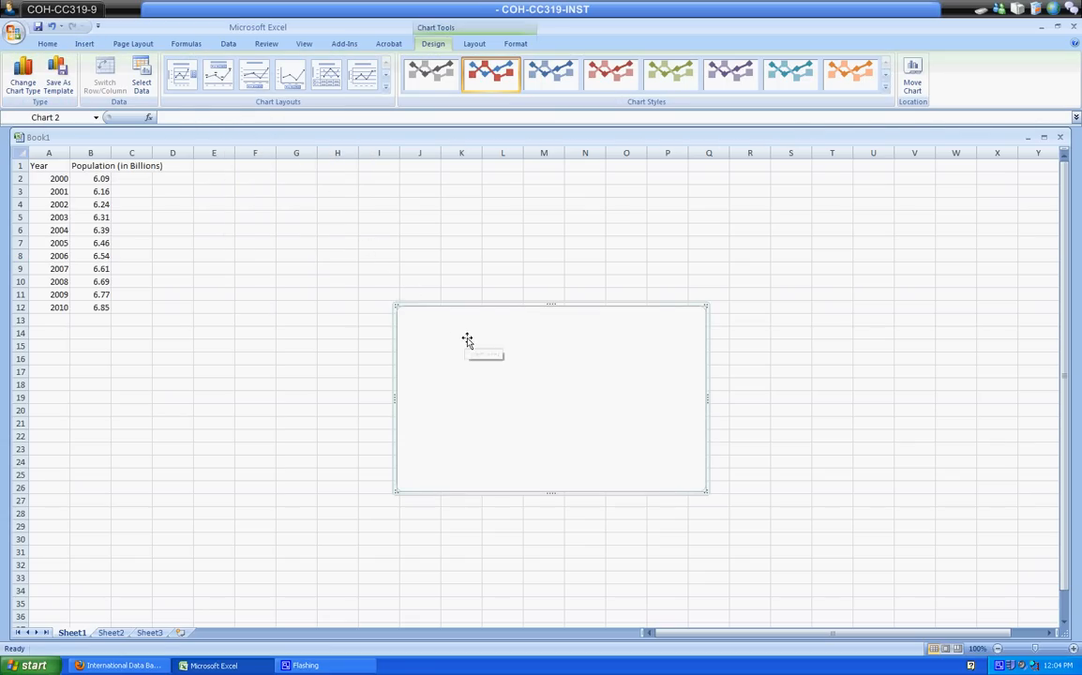
Add a data series to the chart named "Population (in Billions)" with its values from B2:B12
right_click(515, 376)
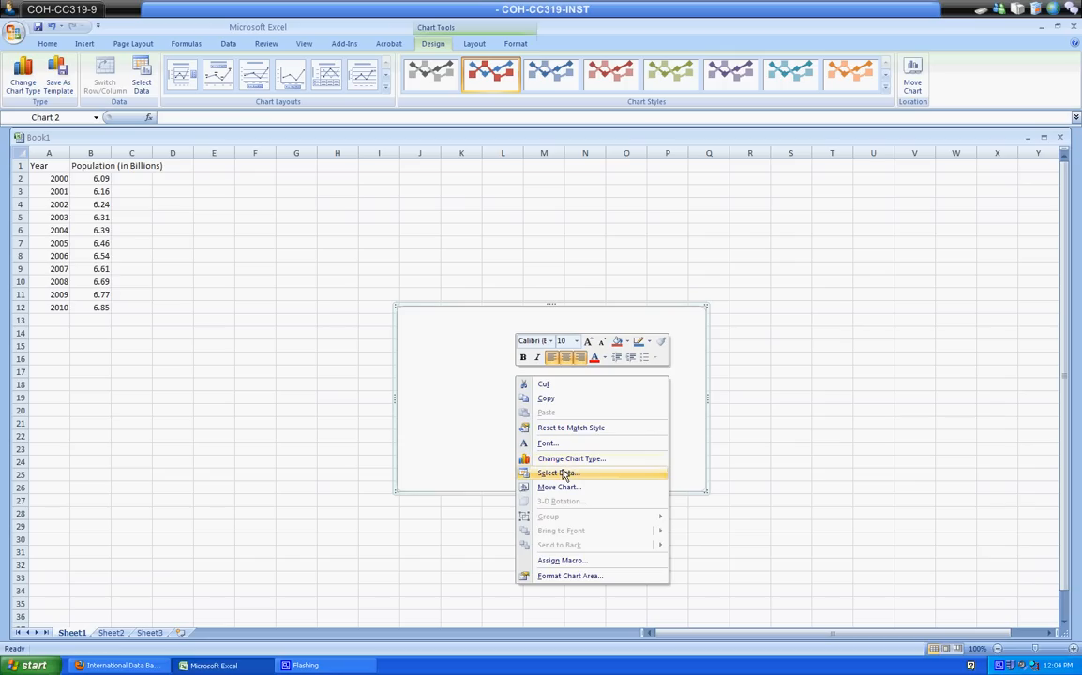
left_click(558, 474)
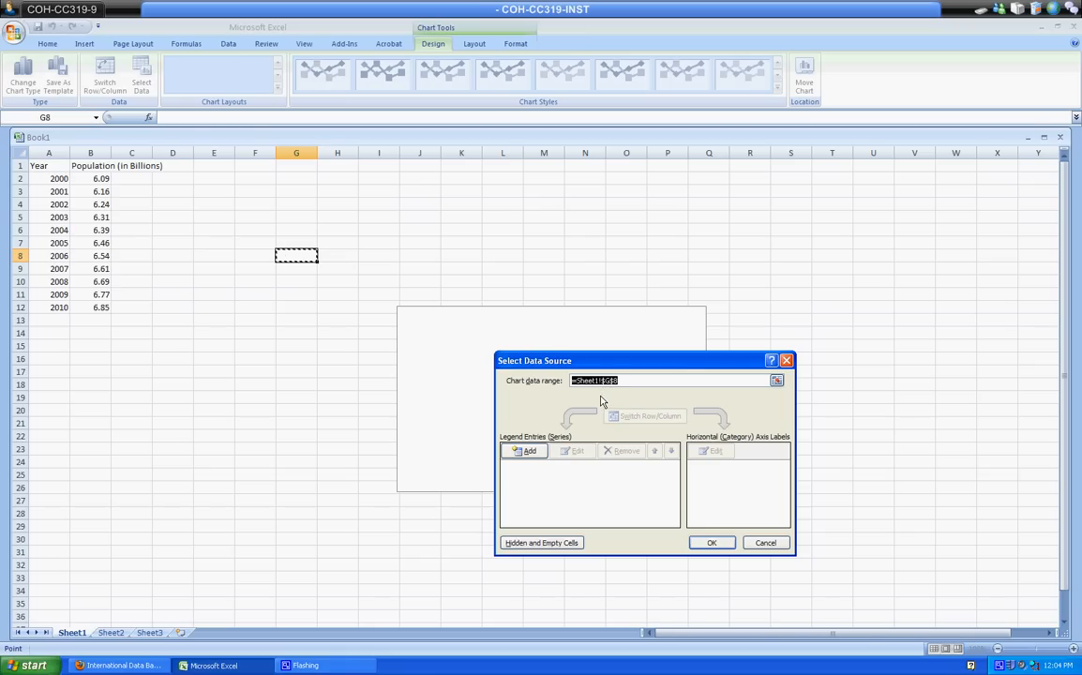
left_click(528, 457)
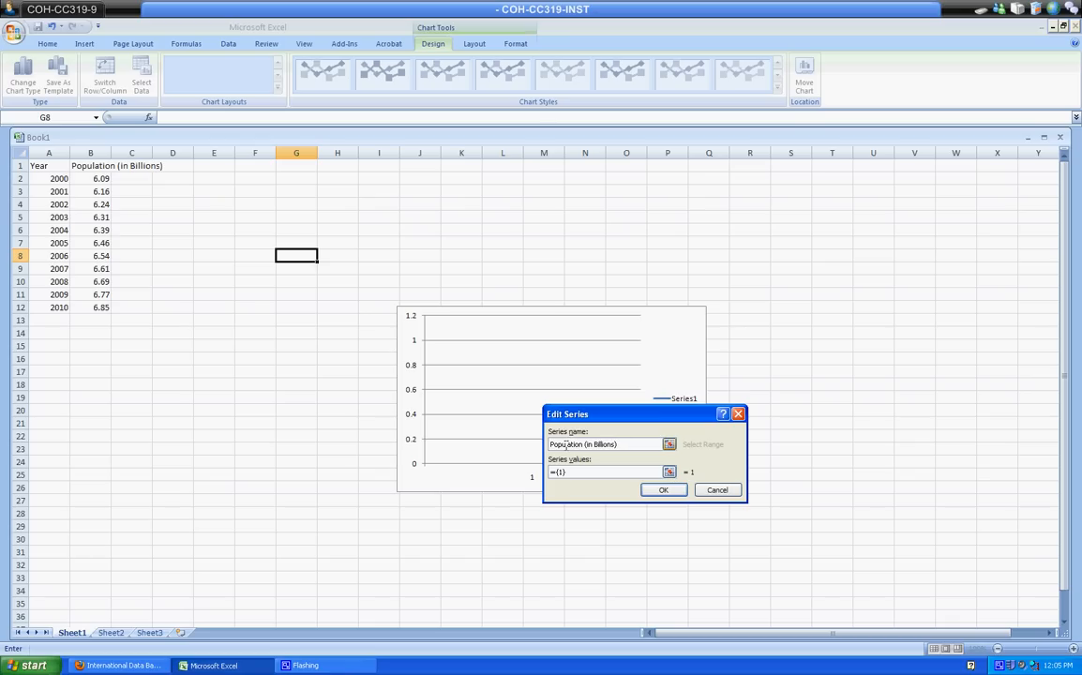
left_click(568, 472)
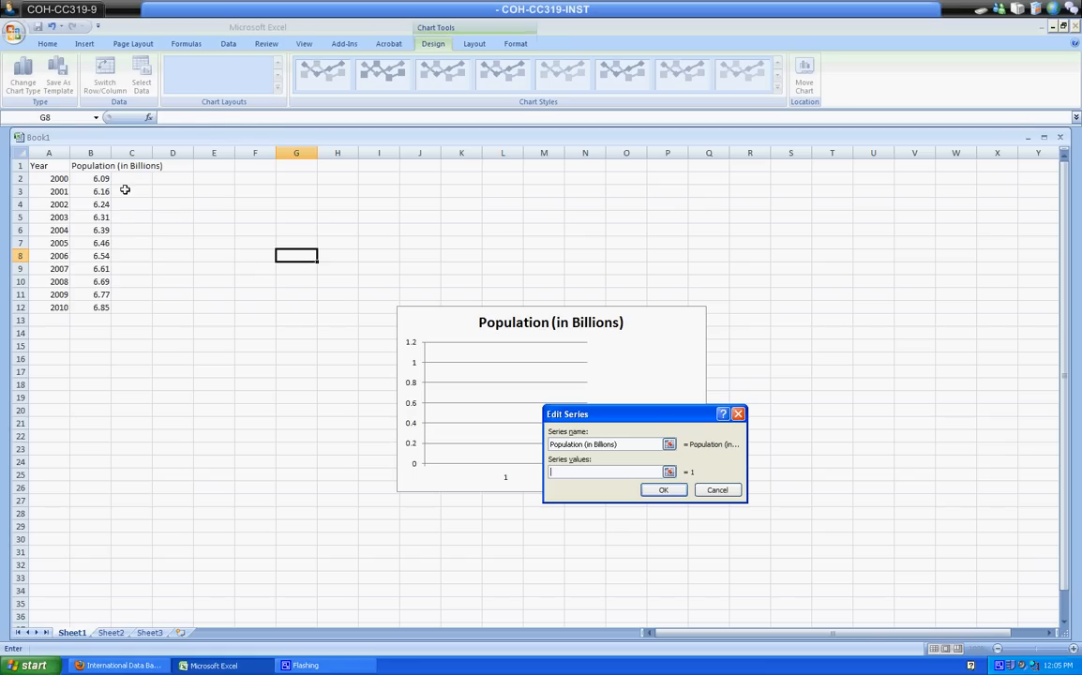
left_click_drag(97, 177, 96, 305)
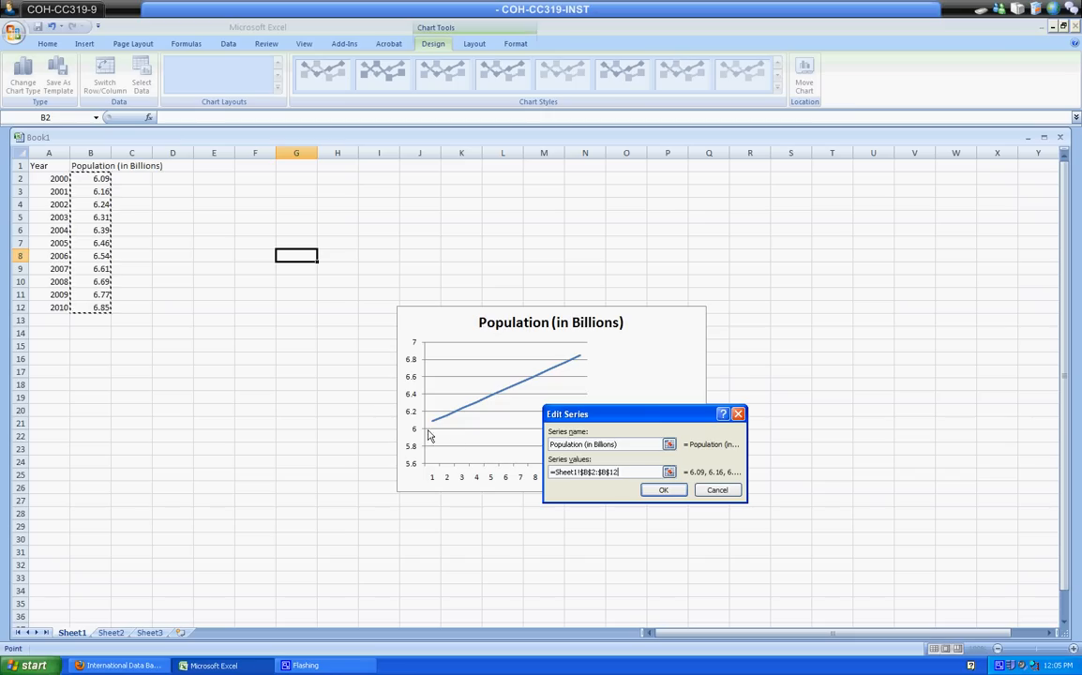
left_click(663, 490)
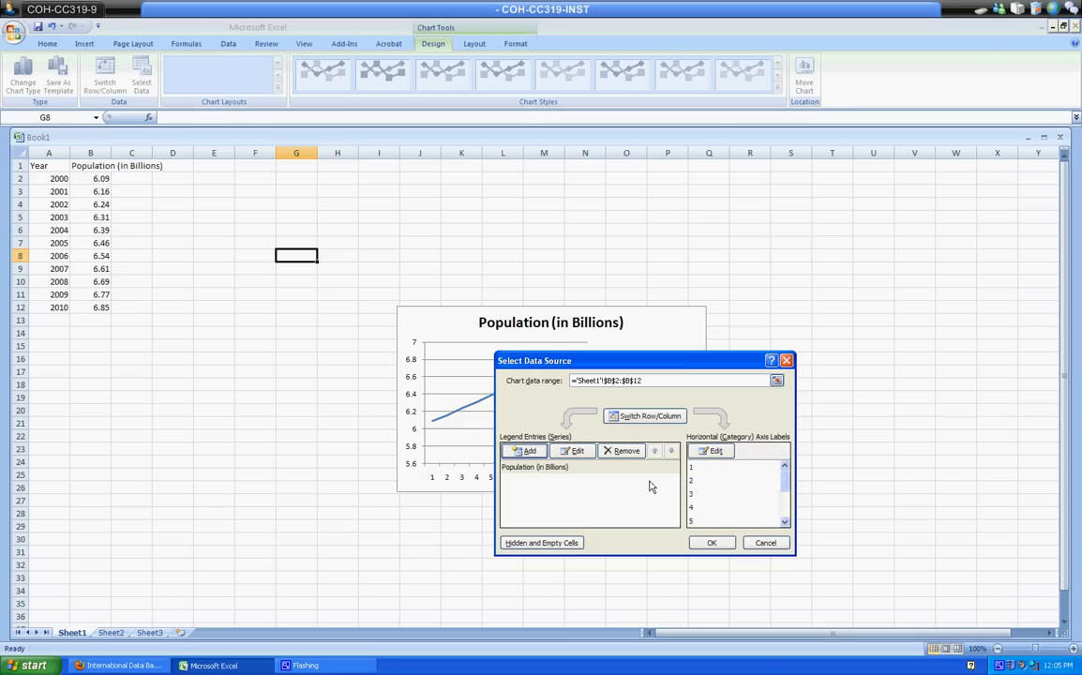
Set the chart's horizontal axis labels to the years in A2:A12 and apply the data source settings
left_click(702, 453)
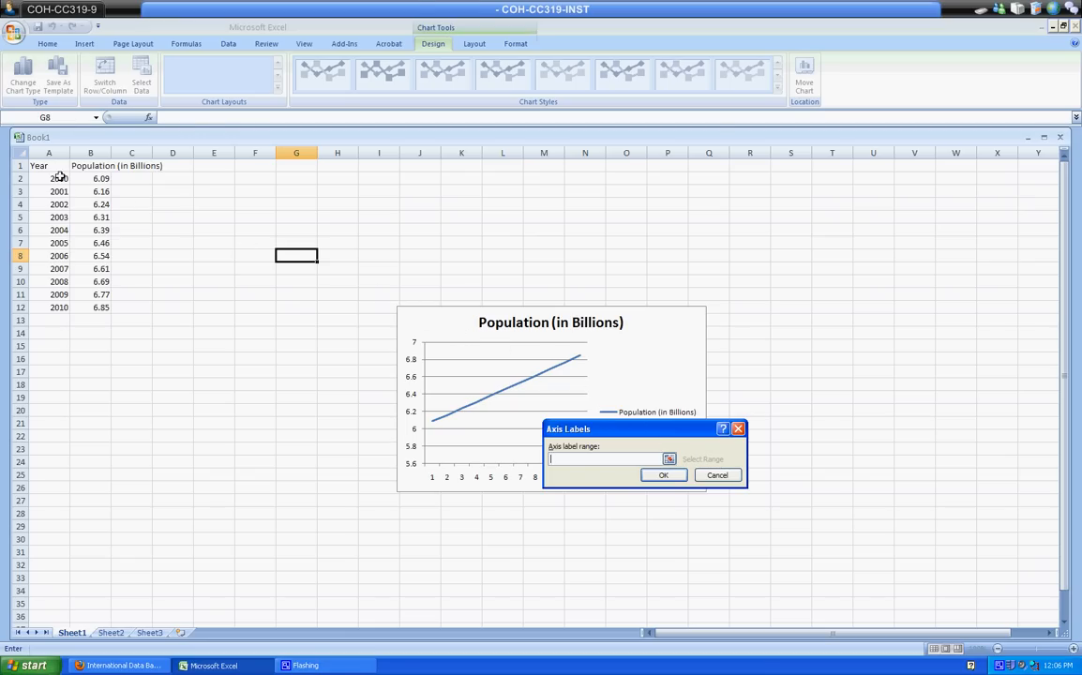
left_click_drag(62, 178, 58, 307)
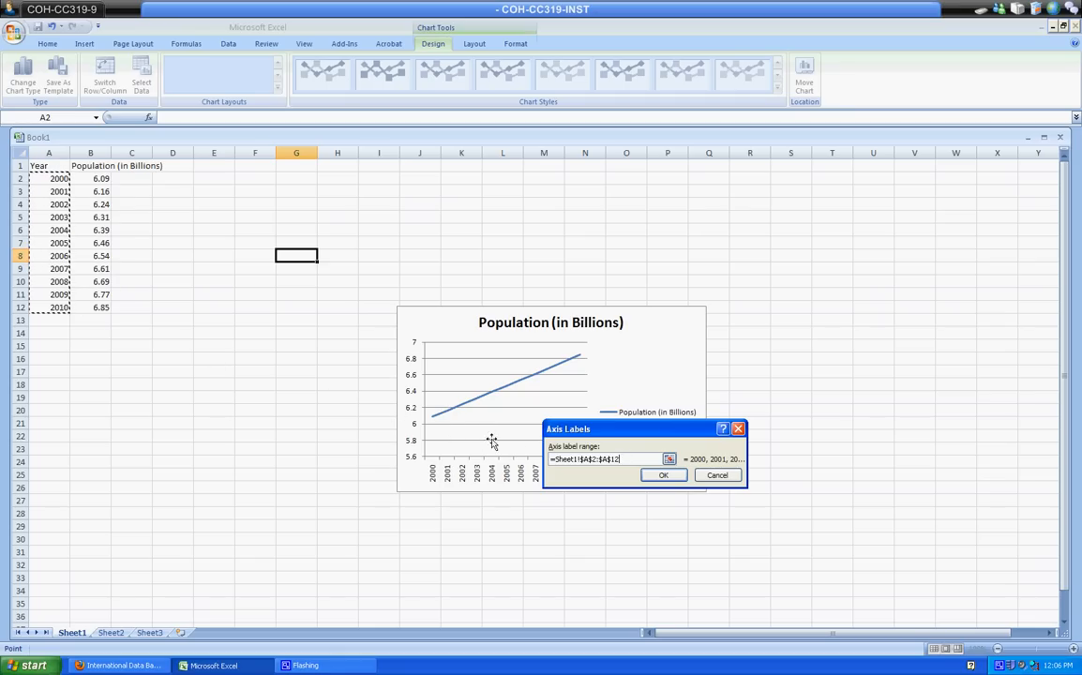
left_click(664, 476)
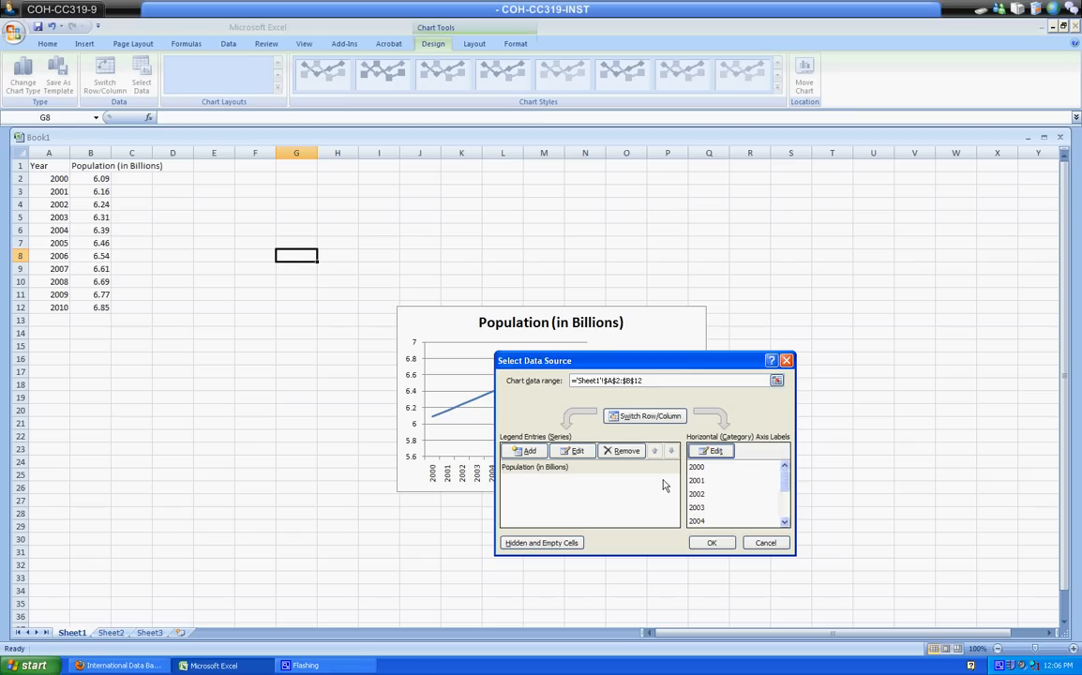
left_click(708, 544)
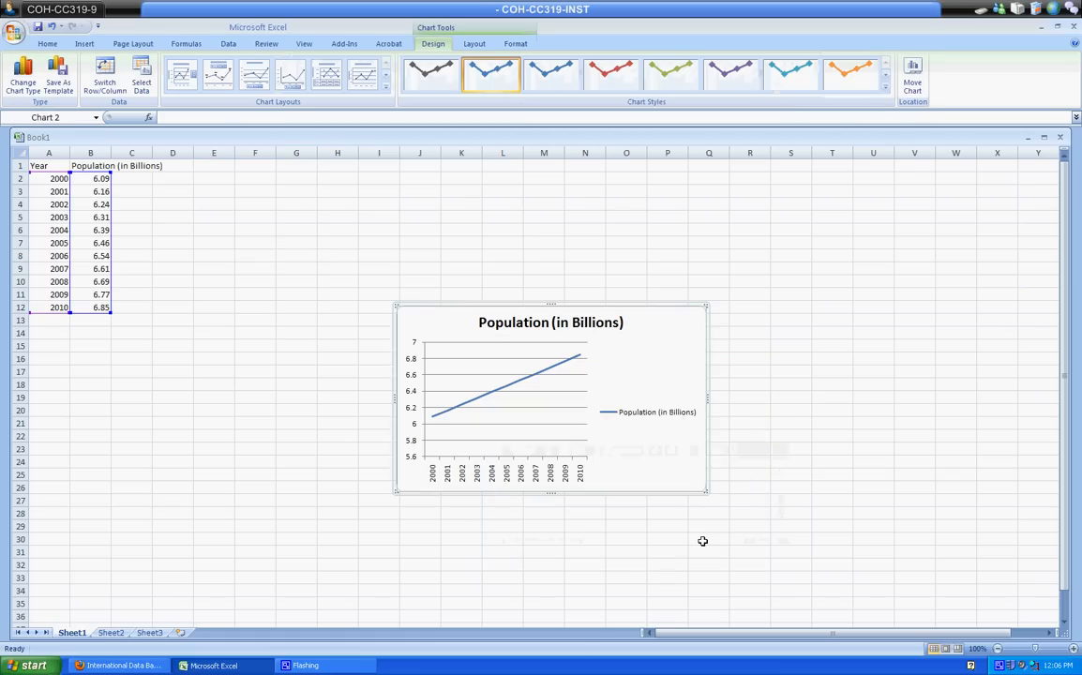